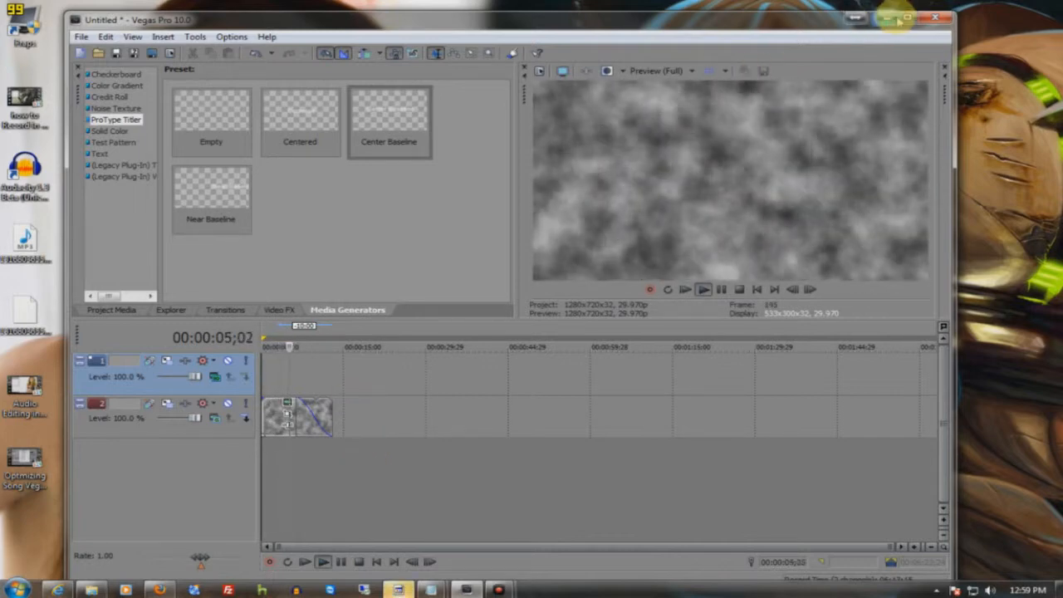
# - Examine the Color Gradient and Noise Texture generator presets and play back the existing noise clip from near its start
pyautogui.click(907, 17)
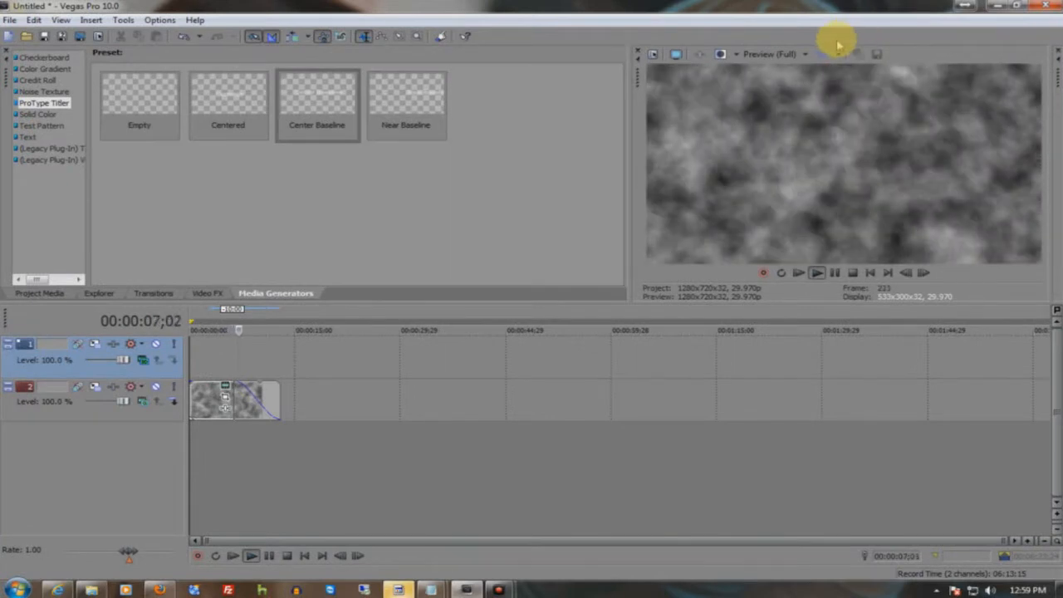
pyautogui.click(36, 82)
pyautogui.click(37, 92)
pyautogui.click(39, 82)
pyautogui.click(42, 71)
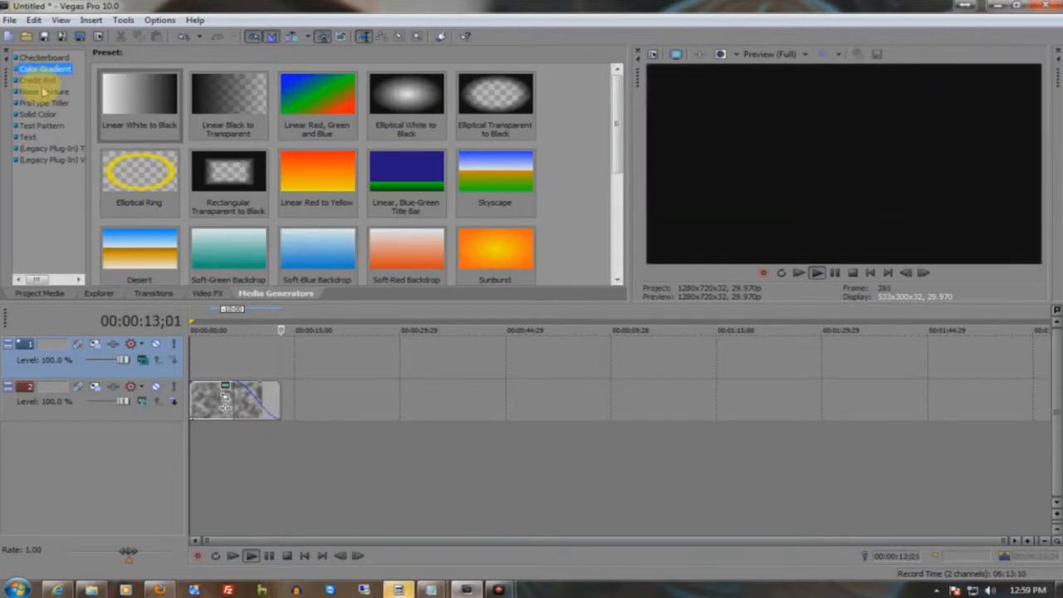
pyautogui.click(43, 92)
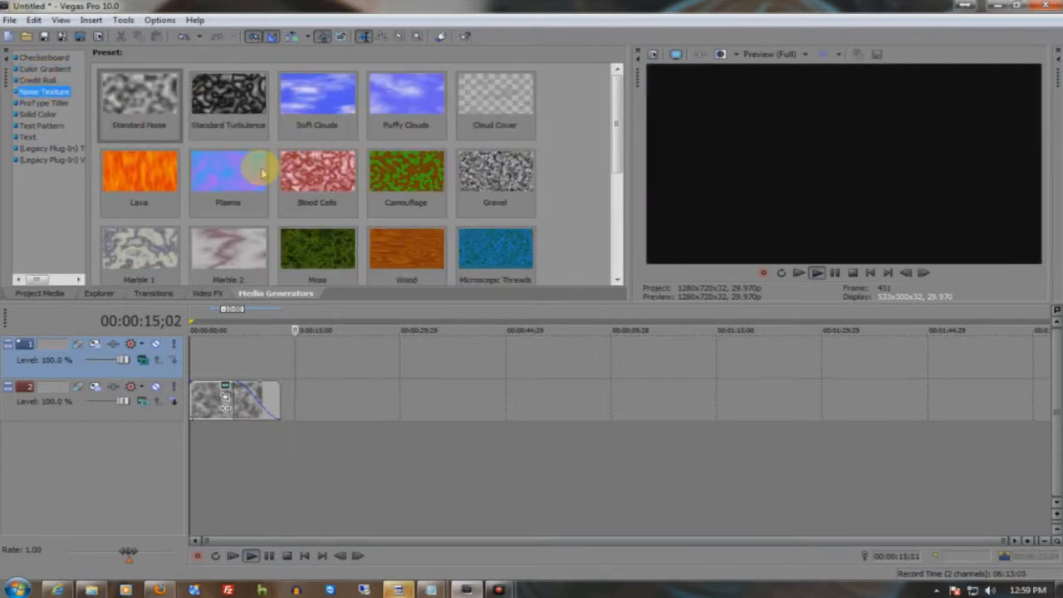
pyautogui.moveTo(619, 121); pyautogui.dragTo(615, 233)
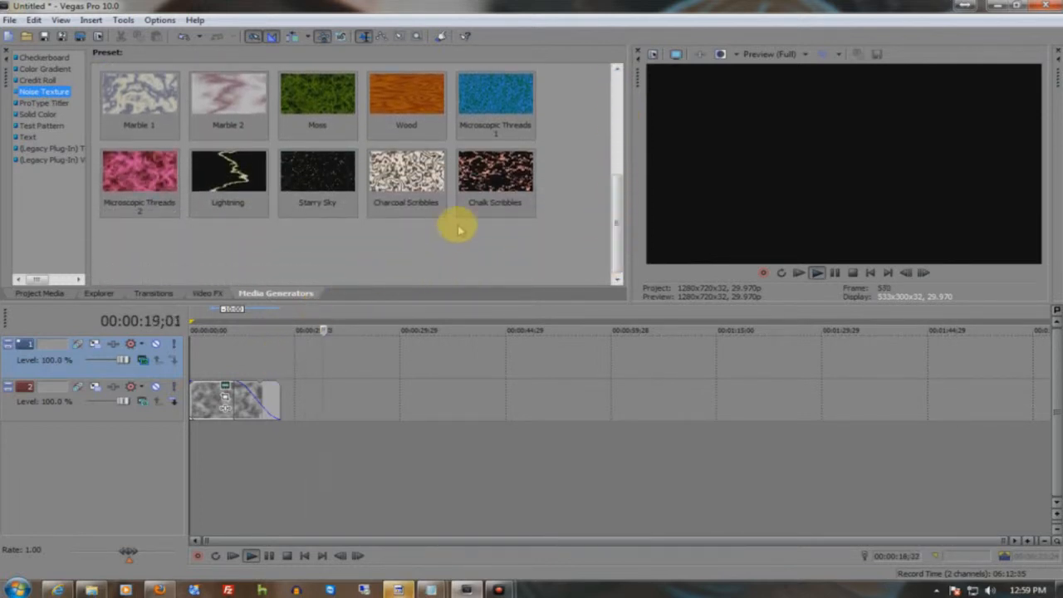
pyautogui.click(200, 324)
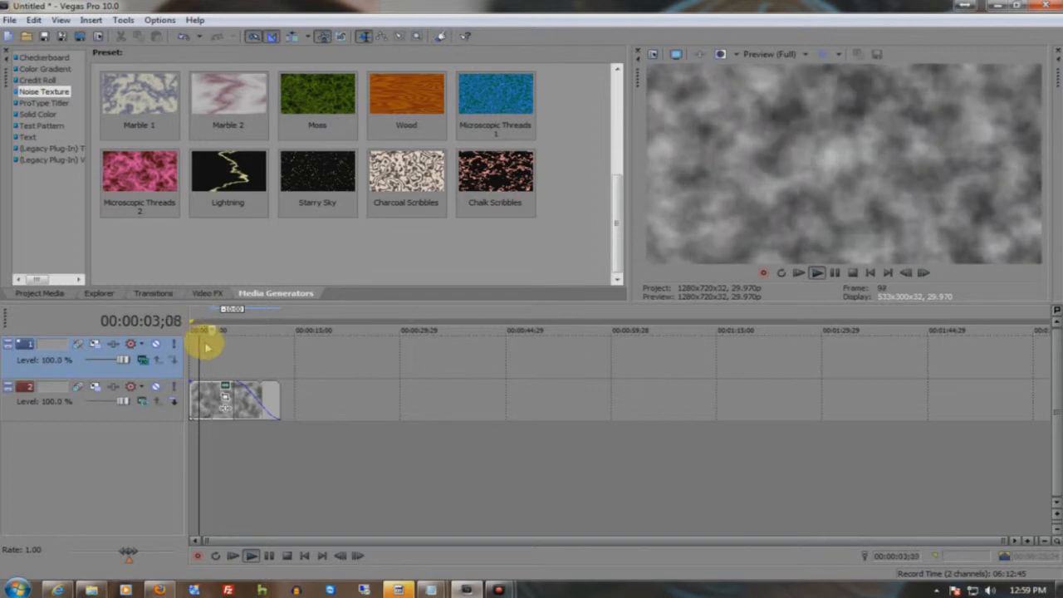
pyautogui.click(207, 403)
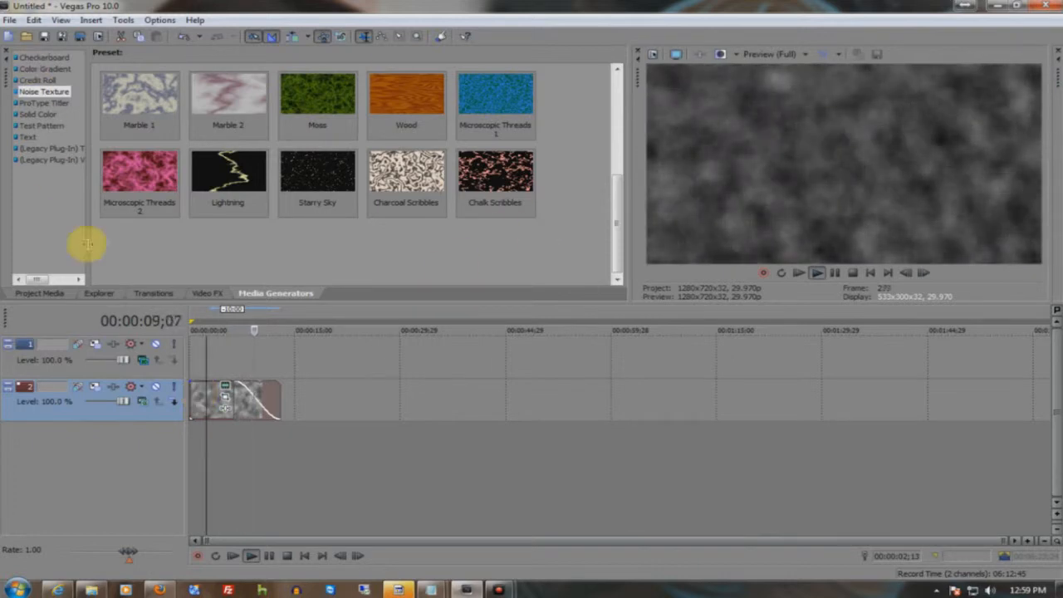
# - Create a new project with the HDV 720-30p (1280x720, 29.970 fps) template, discarding changes to the untitled project
pyautogui.click(11, 21)
pyautogui.click(30, 35)
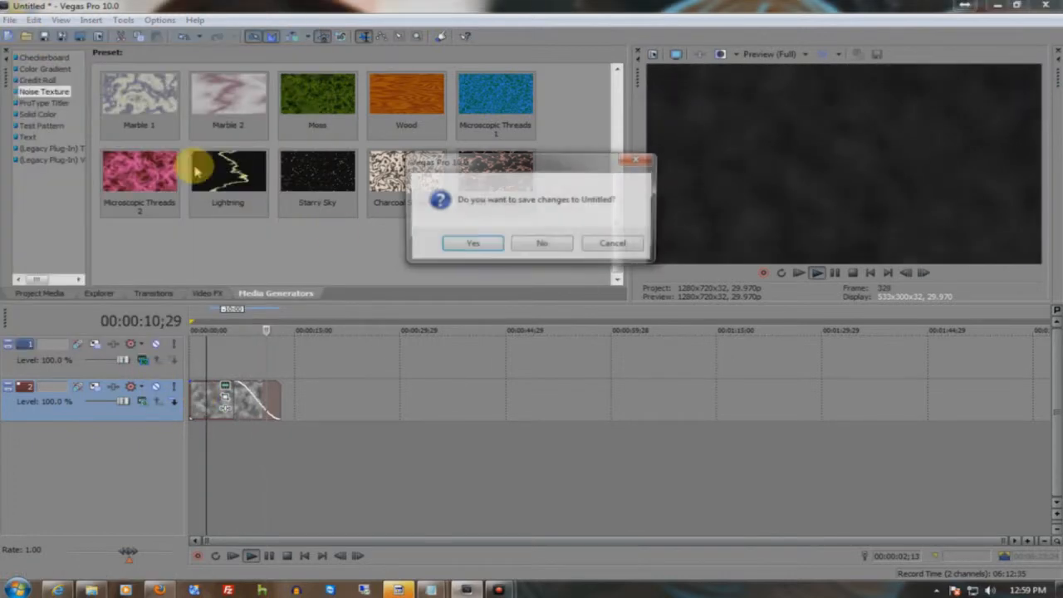
pyautogui.click(544, 243)
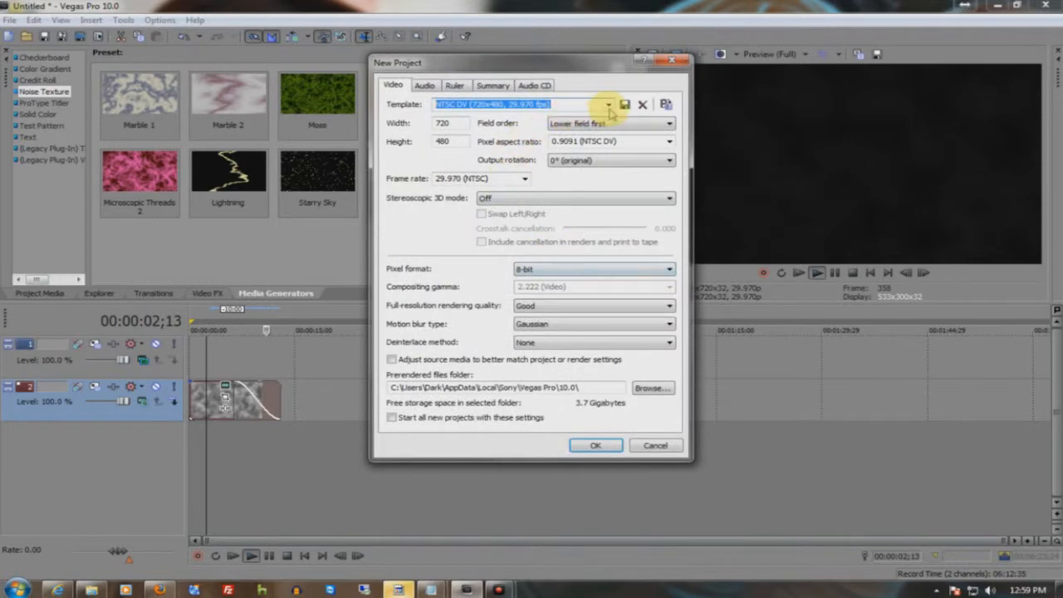
pyautogui.click(609, 104)
pyautogui.click(569, 258)
pyautogui.click(596, 446)
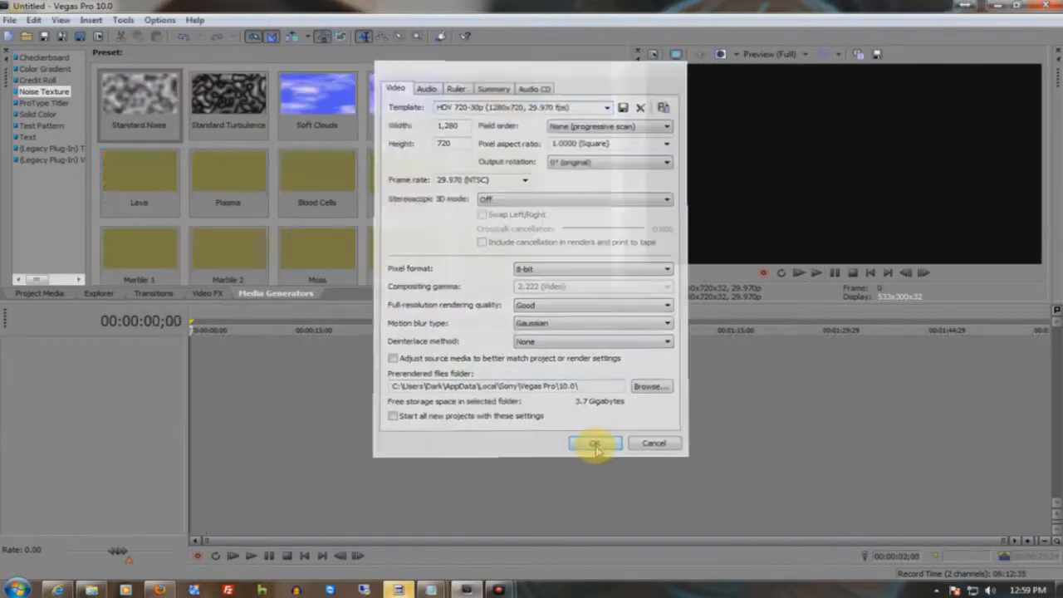
# - Insert a video track and place the Standard Noise texture at the start of it
pyautogui.rightClick(83, 371)
pyautogui.click(108, 409)
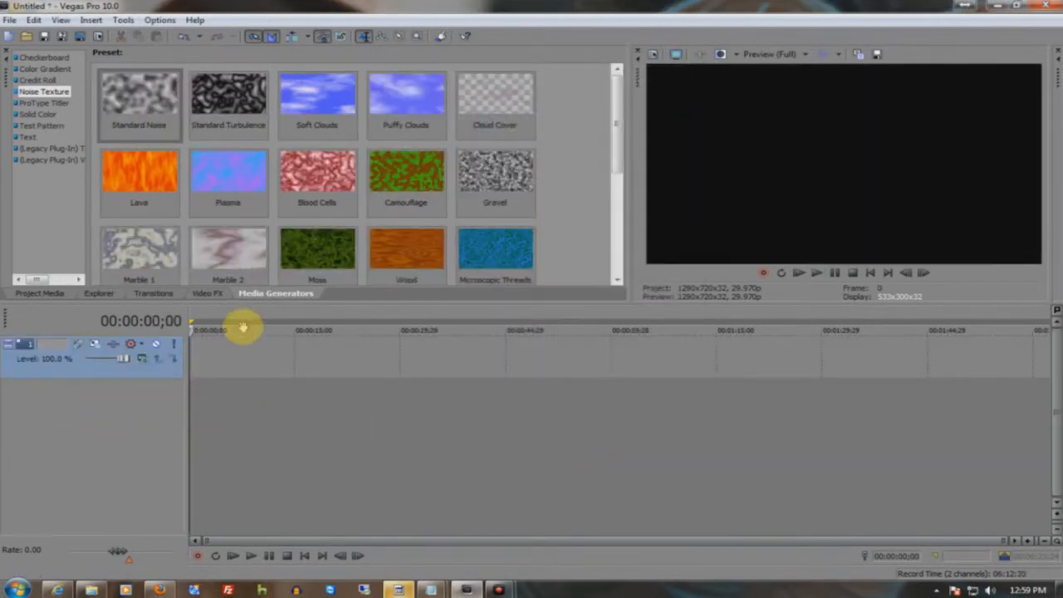
pyautogui.moveTo(136, 106); pyautogui.dragTo(192, 366)
pyautogui.moveTo(1062, 88); pyautogui.dragTo(372, 143)
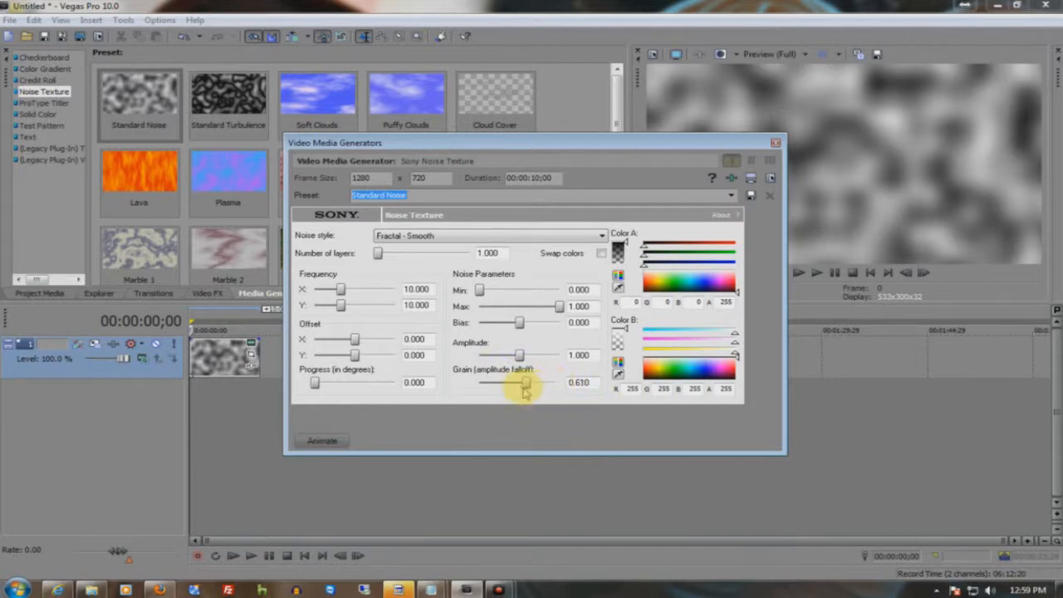
# - Set the noise texture's grain to 0.510, bias to -0.040, amplitude to 1.010 and number of layers to 5
pyautogui.moveTo(319, 384)
pyautogui.mouseDown()
pyautogui.moveTo(395, 387)
pyautogui.moveTo(304, 391)
pyautogui.mouseUp()
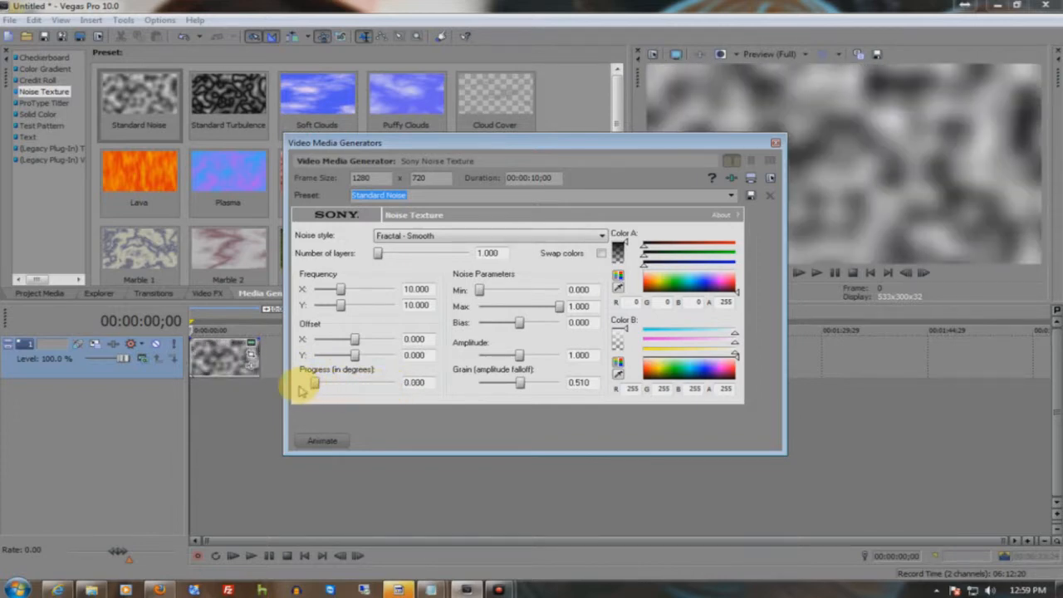
pyautogui.moveTo(490, 297); pyautogui.dragTo(516, 325)
pyautogui.moveTo(523, 363)
pyautogui.mouseDown()
pyautogui.moveTo(550, 356)
pyautogui.moveTo(519, 359)
pyautogui.mouseUp()
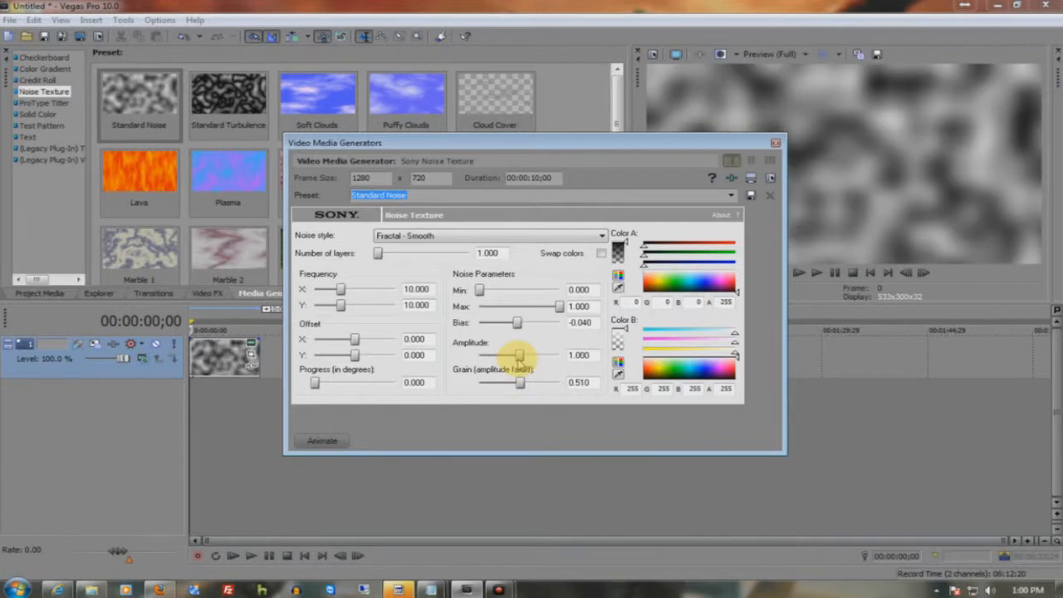
pyautogui.moveTo(379, 256); pyautogui.dragTo(465, 269)
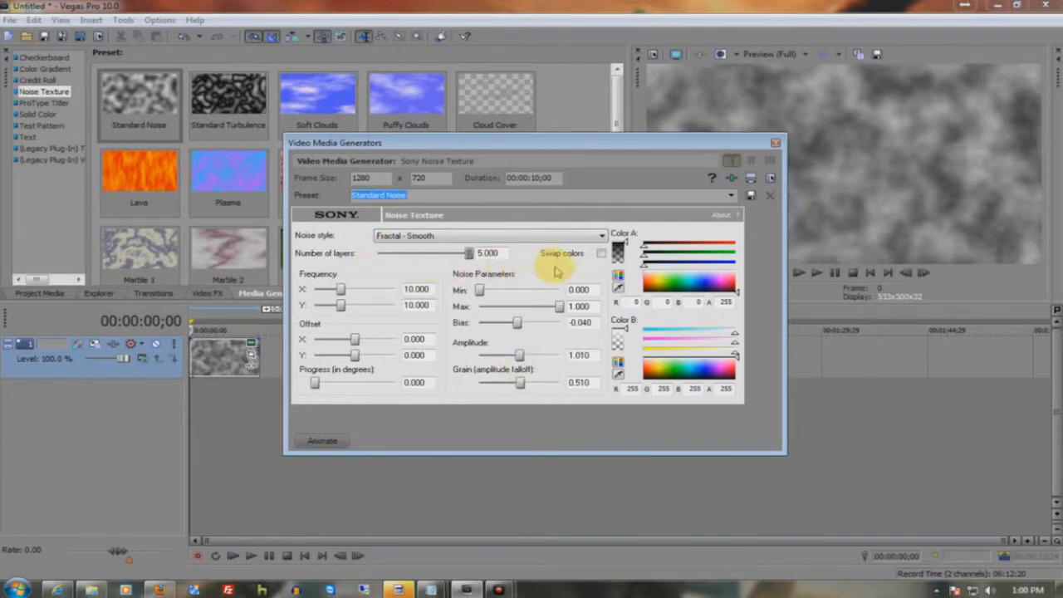
# - Animate the noise texture with a keyframe at 00:00:09;23 that sets Progress to 10 degrees, with the cursor synced to the media timeline
pyautogui.moveTo(652, 141); pyautogui.dragTo(878, 223)
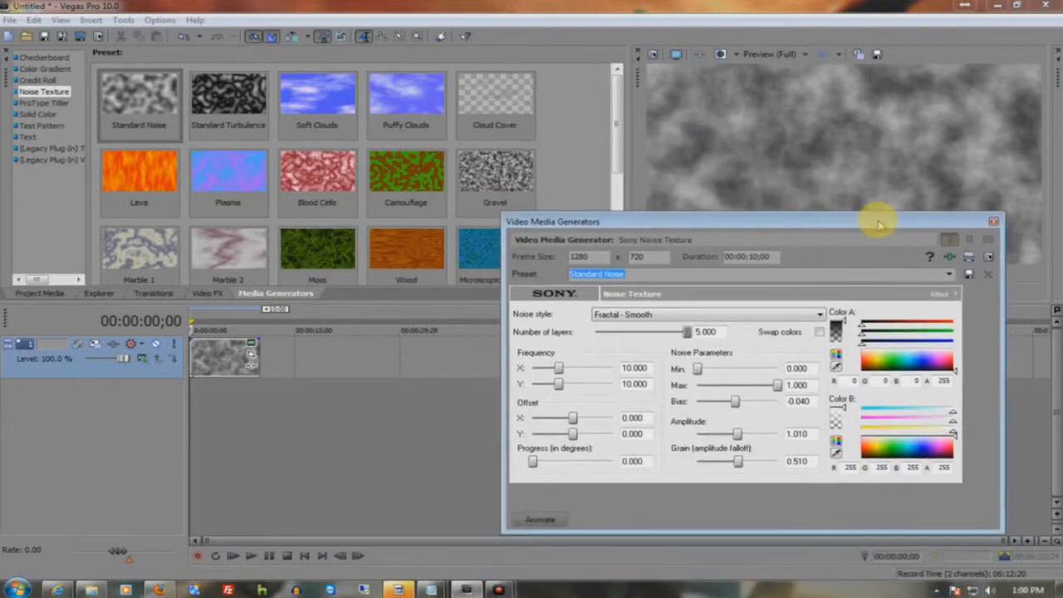
pyautogui.click(541, 521)
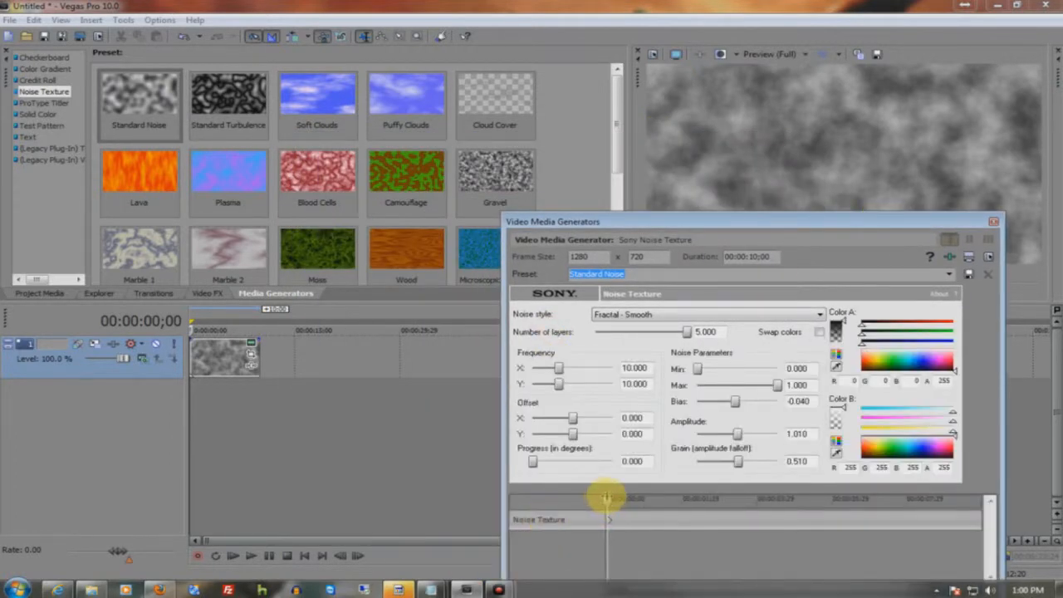
pyautogui.moveTo(616, 503); pyautogui.dragTo(959, 517)
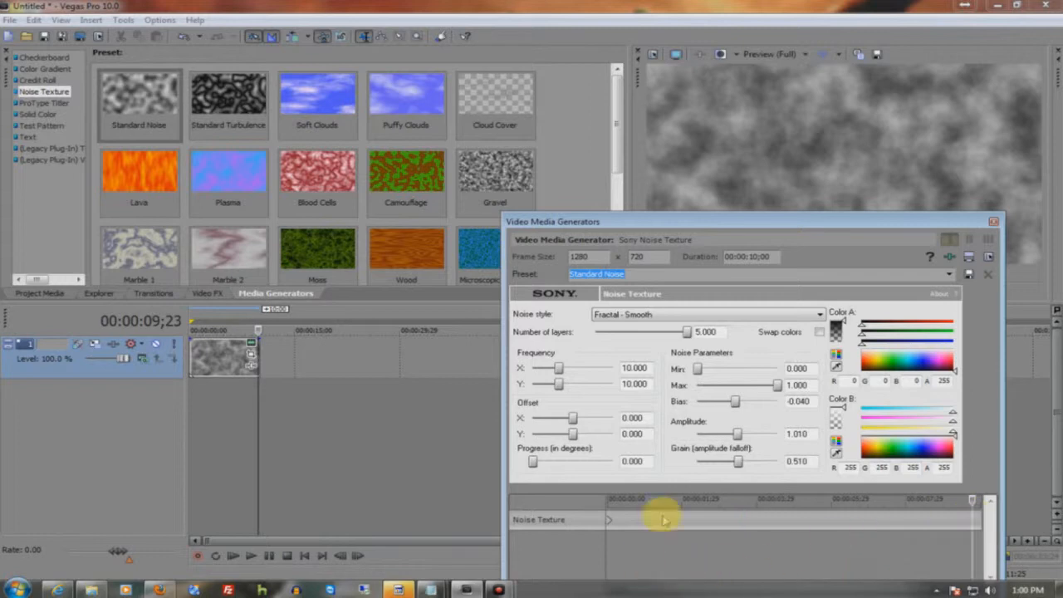
pyautogui.moveTo(766, 230); pyautogui.dragTo(764, 107)
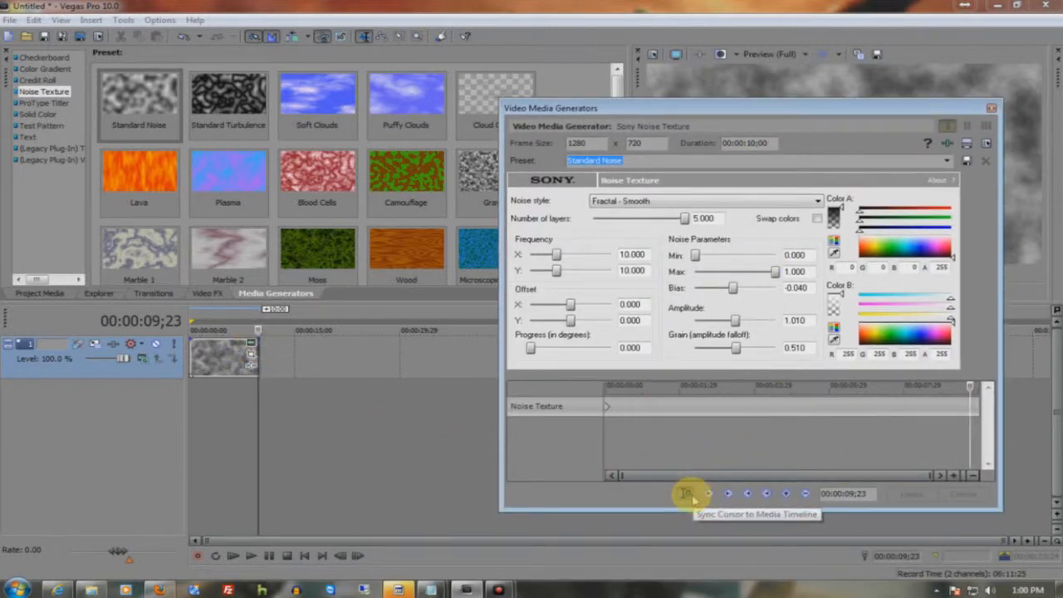
pyautogui.click(686, 493)
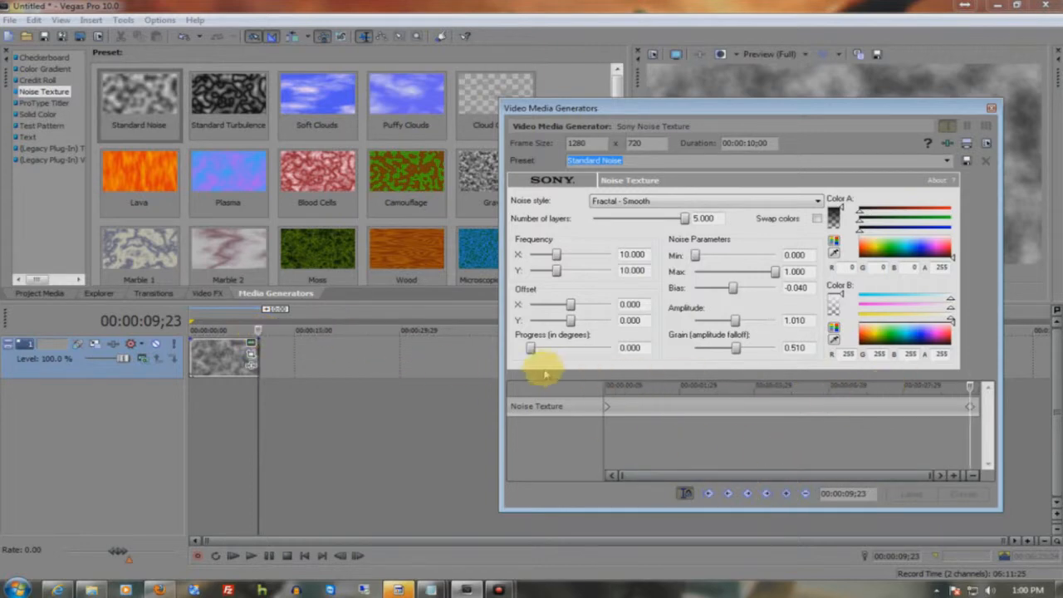
pyautogui.moveTo(529, 350); pyautogui.dragTo(641, 353)
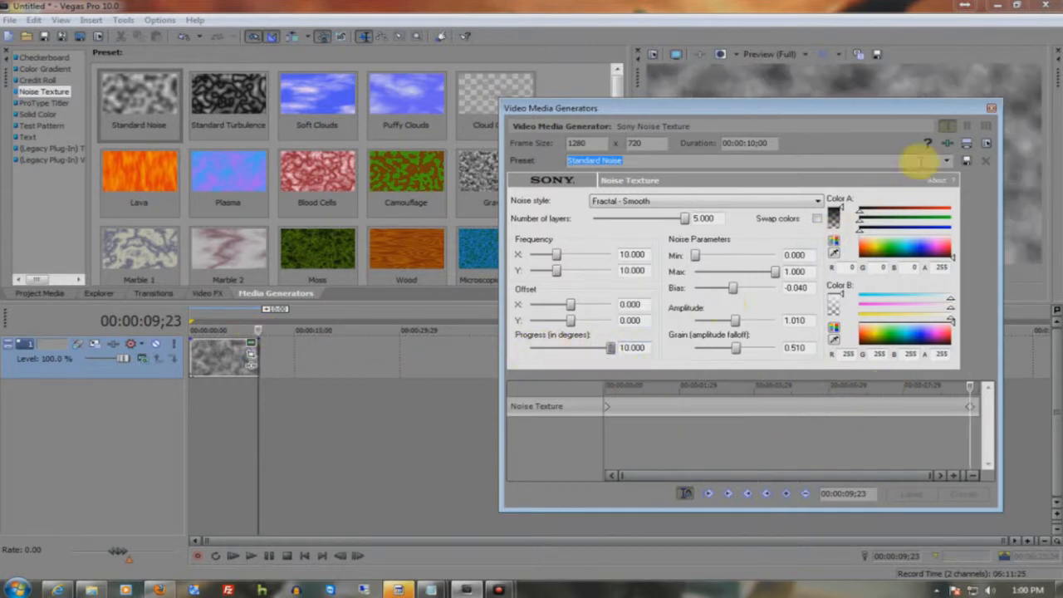
pyautogui.click(991, 108)
# - Play back the animated noise clip and return the cursor to the start of the timeline
pyautogui.click(818, 273)
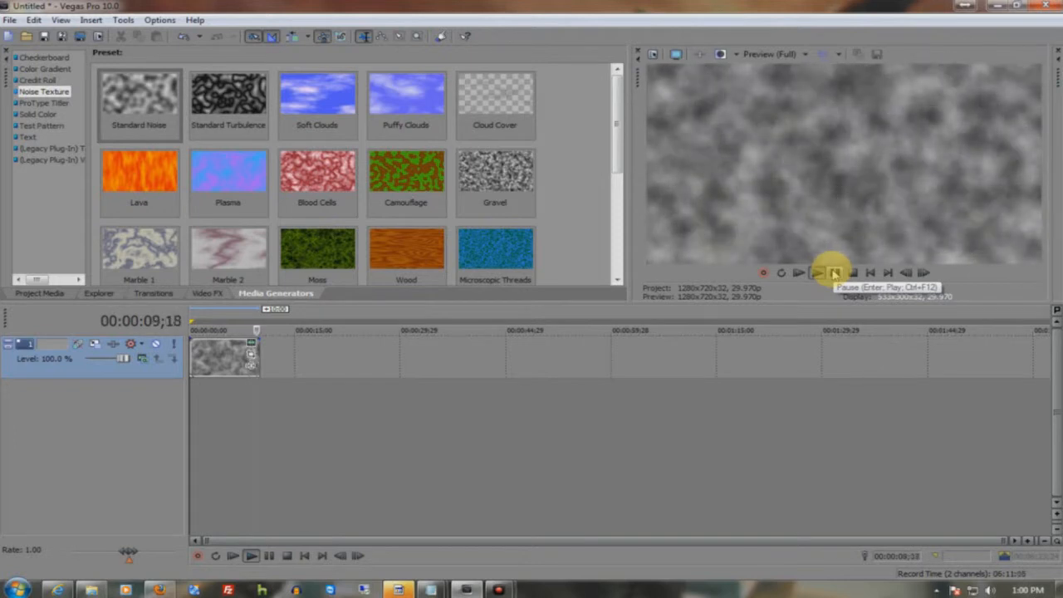
pyautogui.click(202, 311)
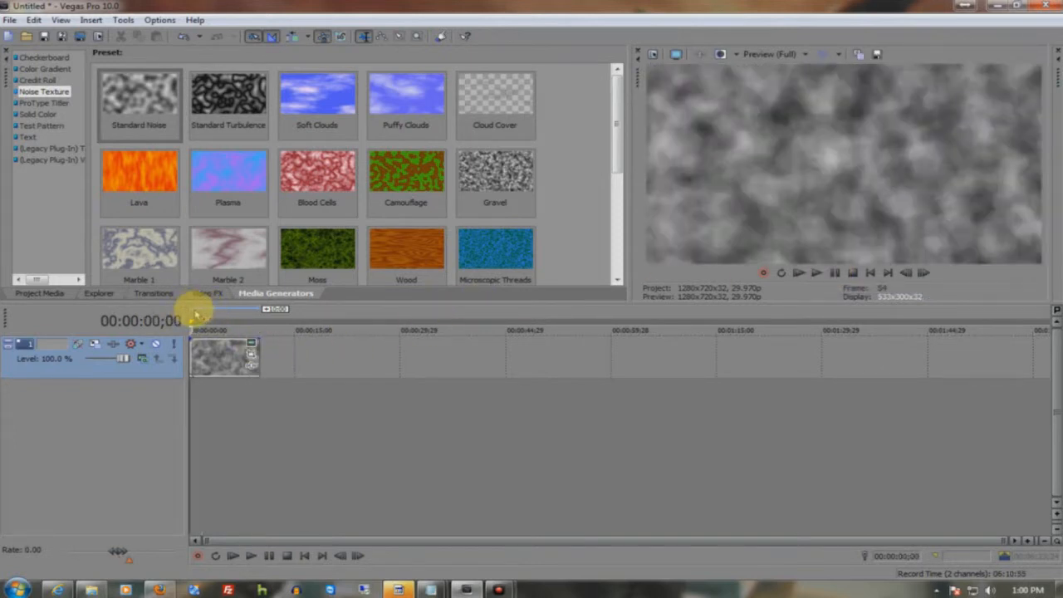
pyautogui.click(188, 319)
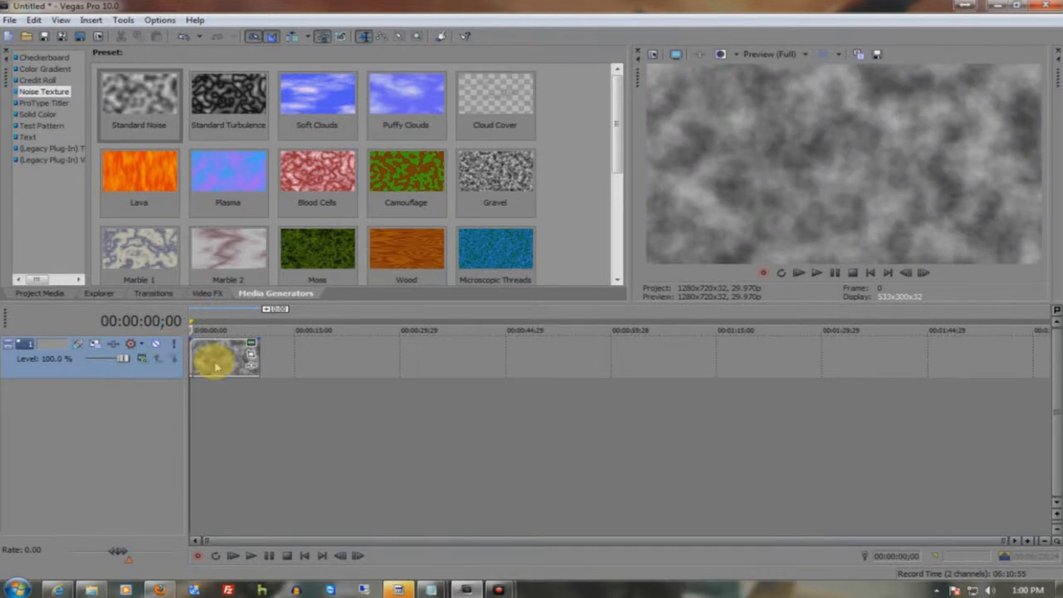
# - Insert a new video track above the noise track
pyautogui.click(141, 359)
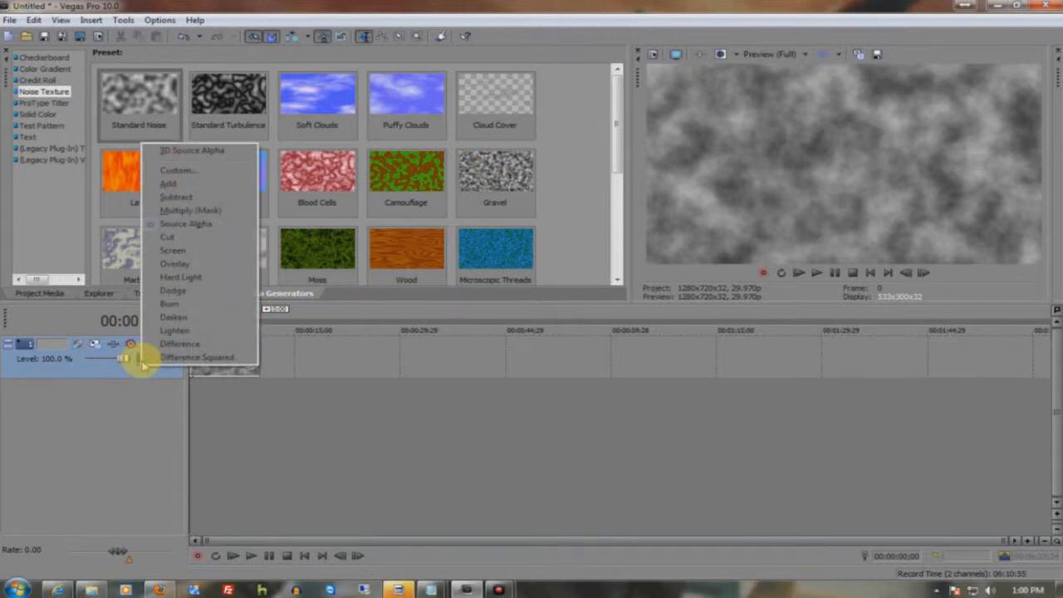
pyautogui.click(107, 391)
pyautogui.rightClick(54, 343)
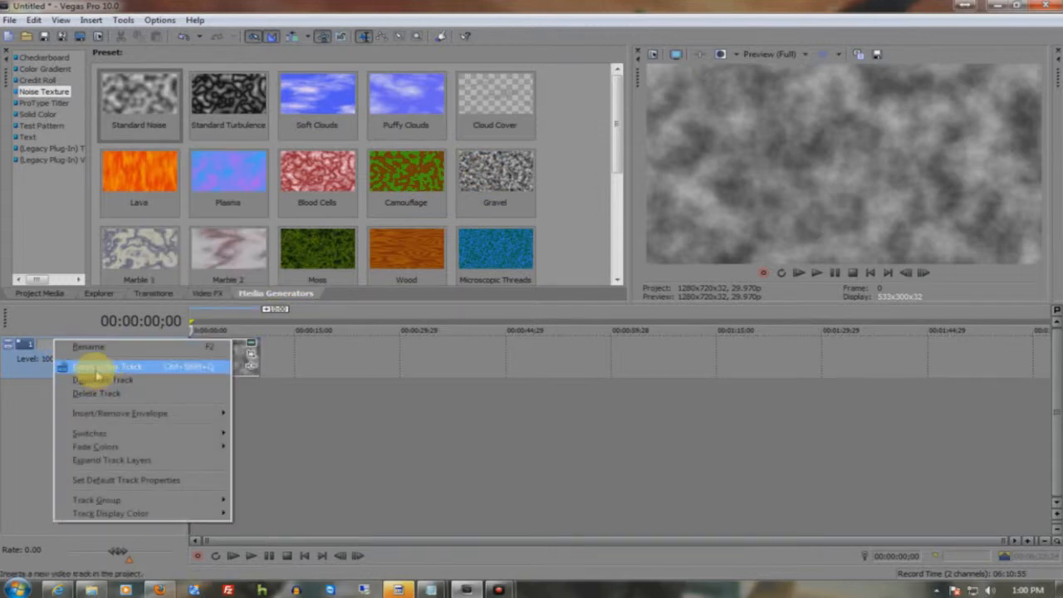
pyautogui.click(85, 367)
# - Insert a text media event on the upper track spanning 00:00:05;21 to 00:00:14;03
pyautogui.moveTo(232, 327); pyautogui.dragTo(289, 325)
pyautogui.rightClick(218, 349)
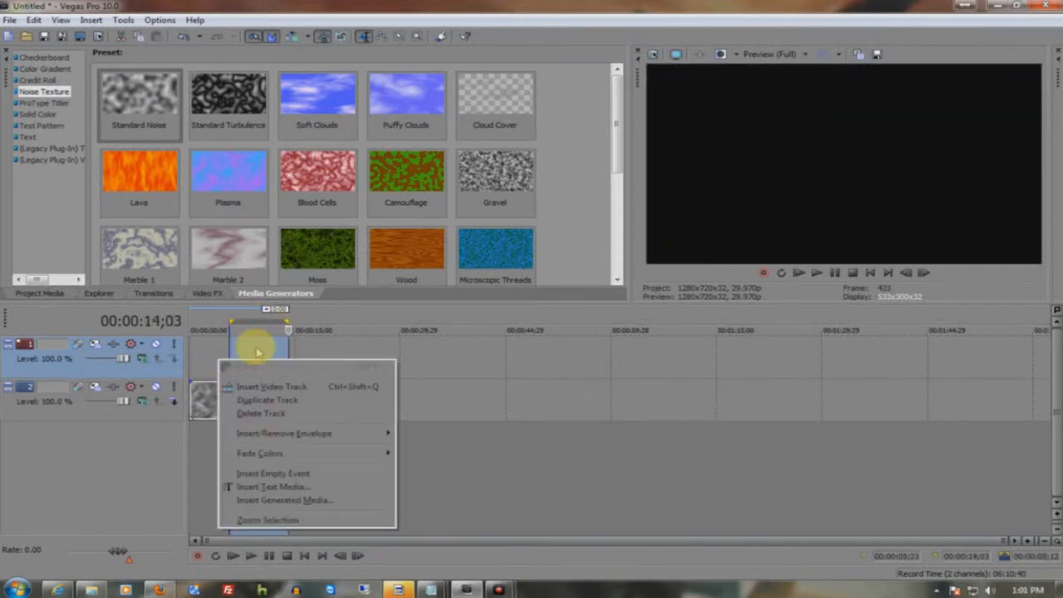
pyautogui.click(305, 476)
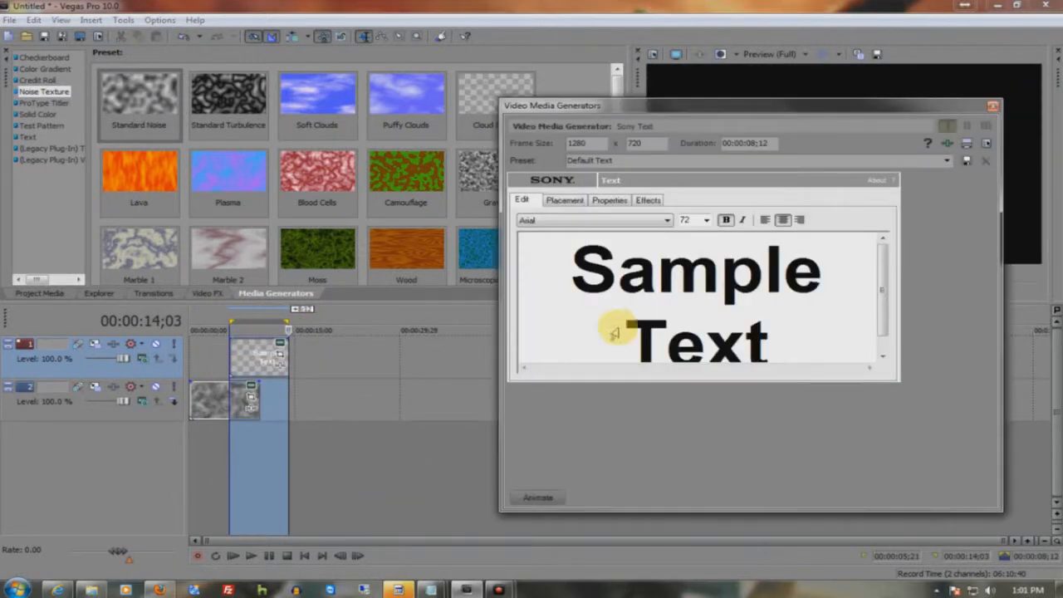
# - Replace the sample text with "Dark Productions"
pyautogui.write('A')
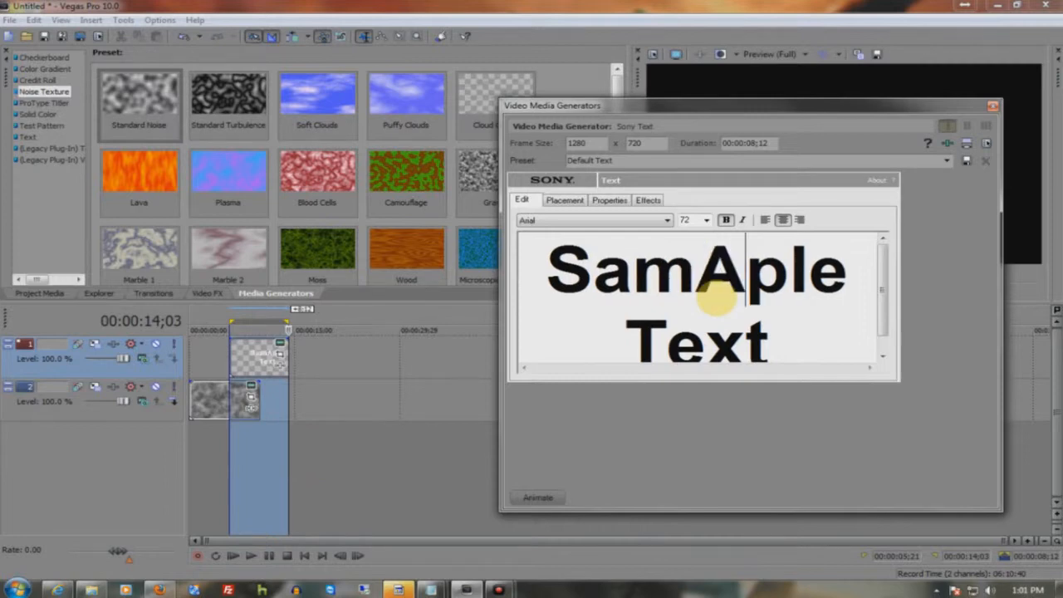
pyautogui.hotkey('ctrl', 'a')
pyautogui.write('Dark Prod')
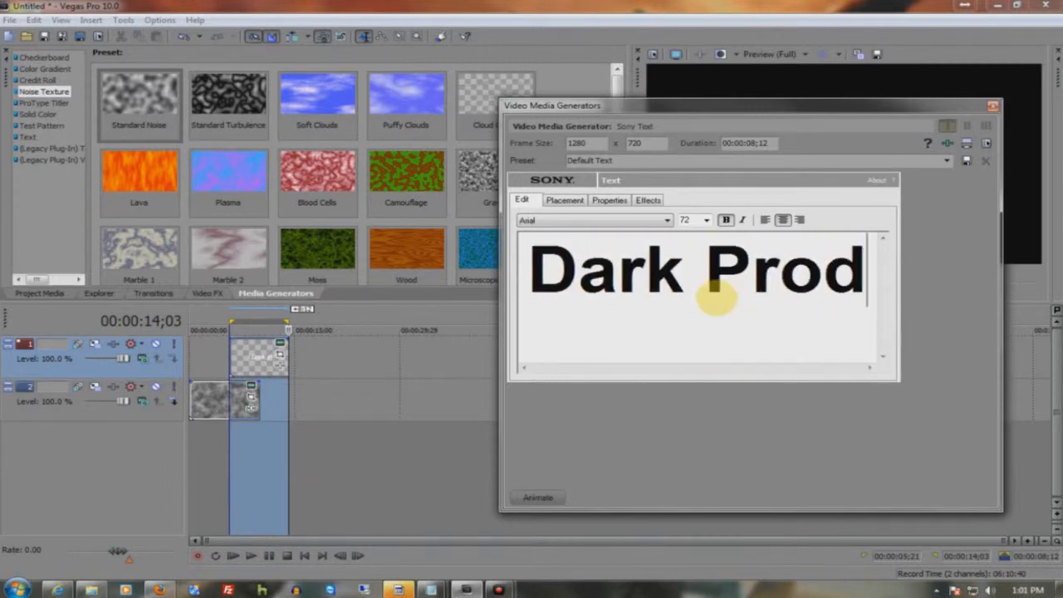
pyautogui.write('uctions')
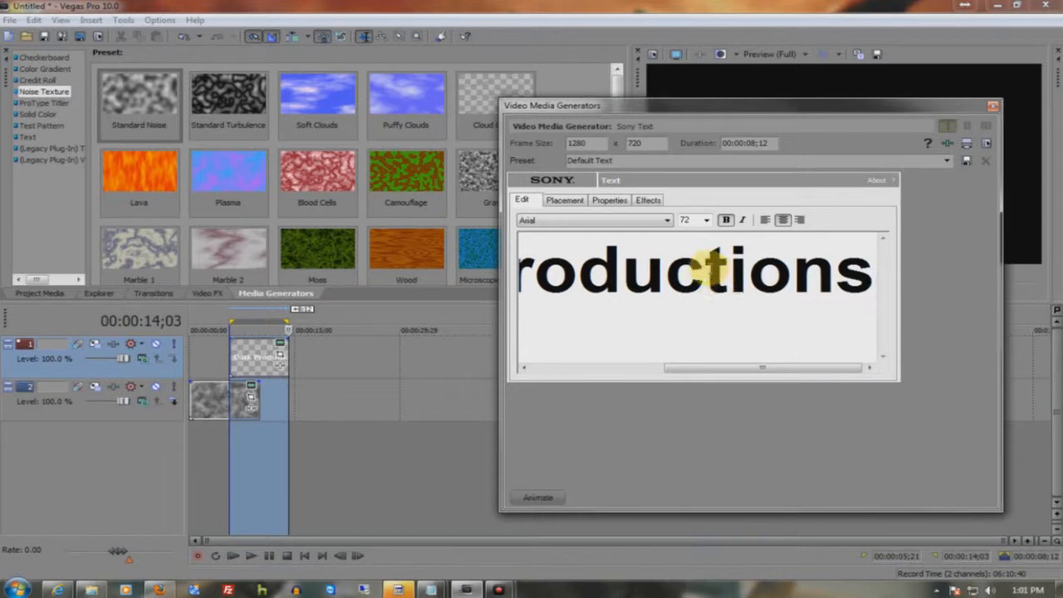
# - Set the title's font size to 20 and close the text generator
pyautogui.click(704, 221)
pyautogui.click(688, 306)
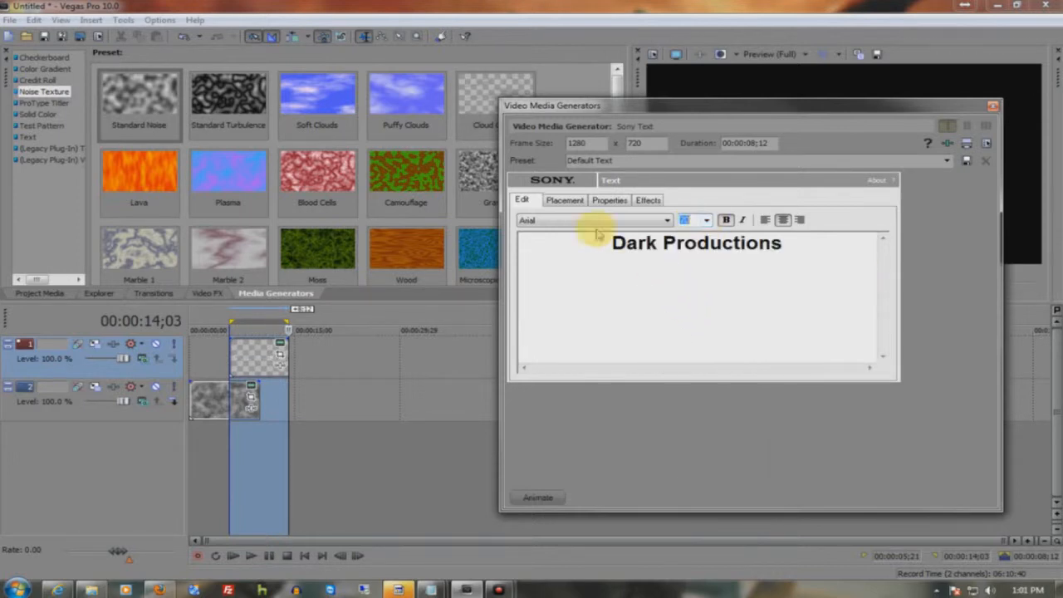
pyautogui.click(566, 202)
pyautogui.click(992, 106)
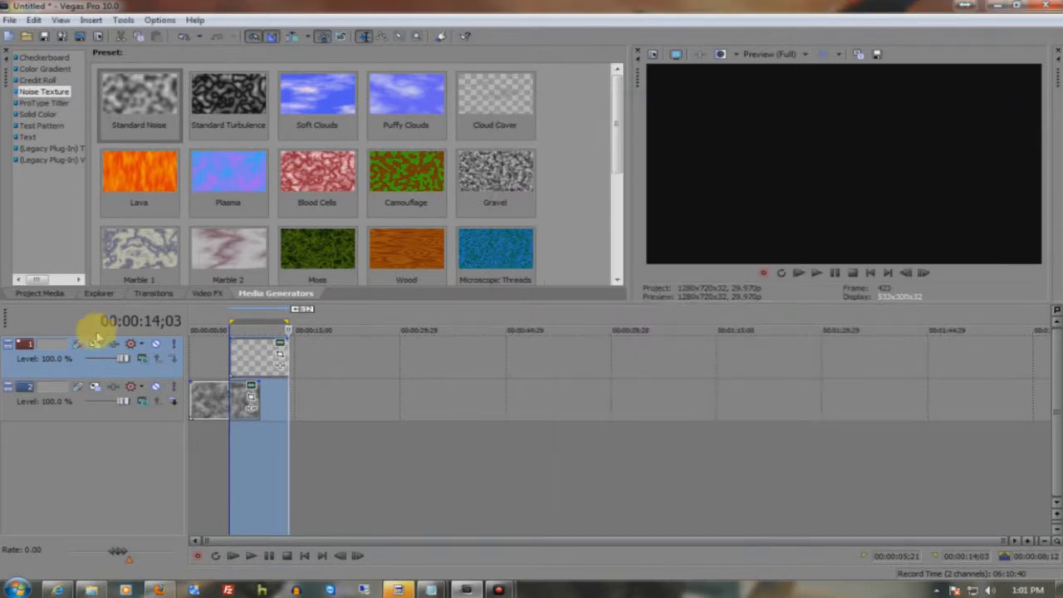
# - Play back the title over the noise background from 00:00:05;21
pyautogui.click(234, 313)
pyautogui.press('space')
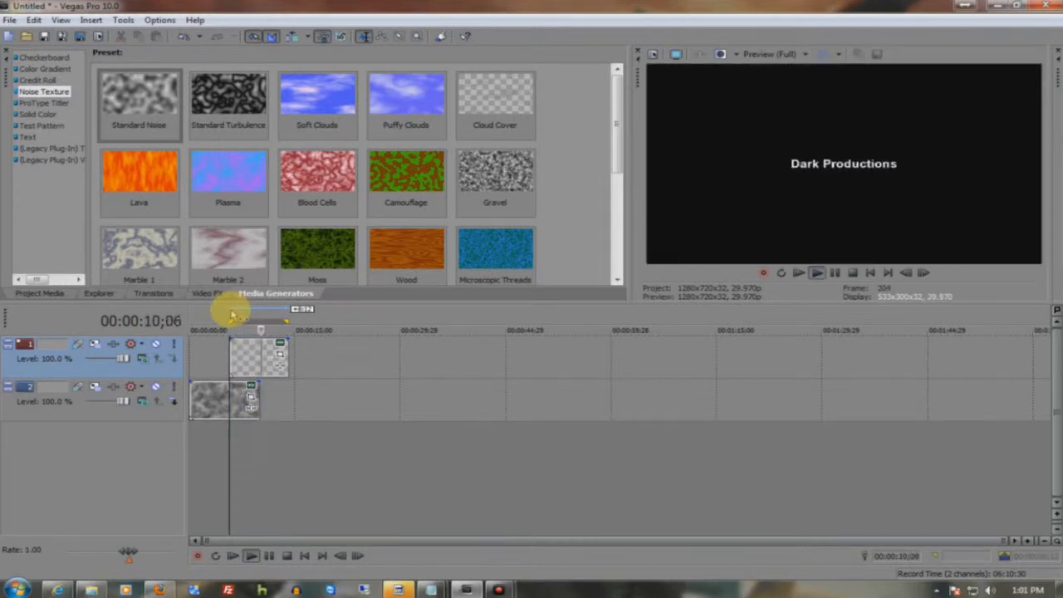
pyautogui.press('space')
# - Set the text track's compositing mode to 3D Source Alpha
pyautogui.click(158, 343)
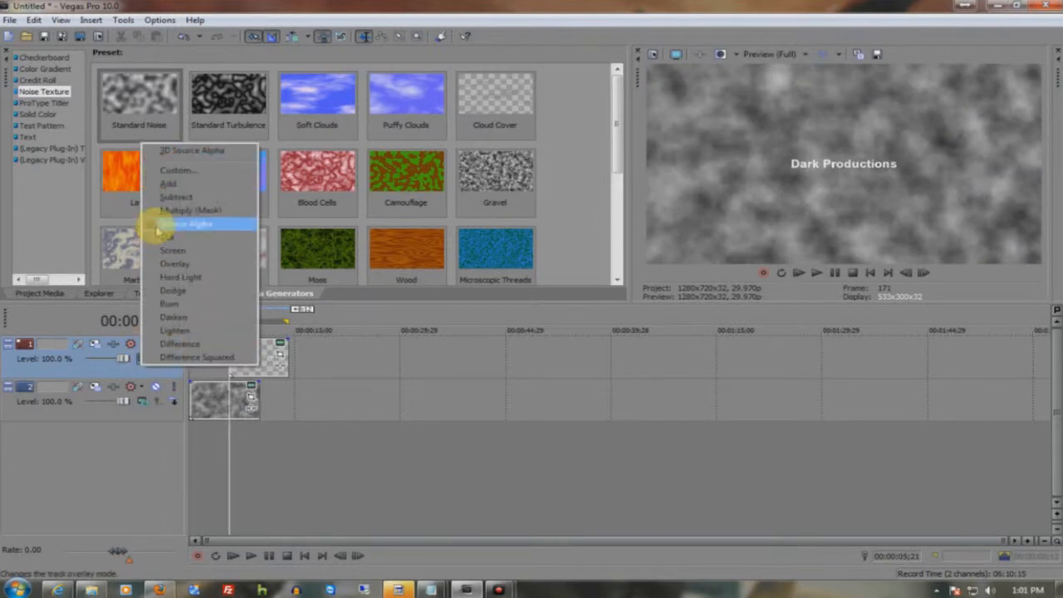
pyautogui.click(167, 152)
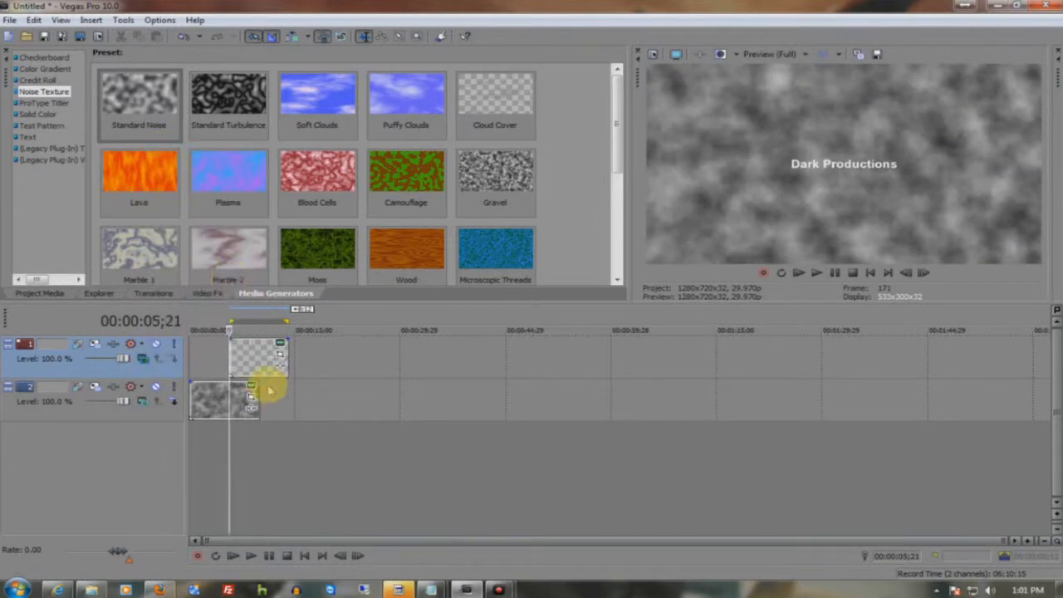
# - Check the title event's pan/crop settings, close them, and play back the title from its start
pyautogui.moveTo(236, 382); pyautogui.dragTo(222, 384)
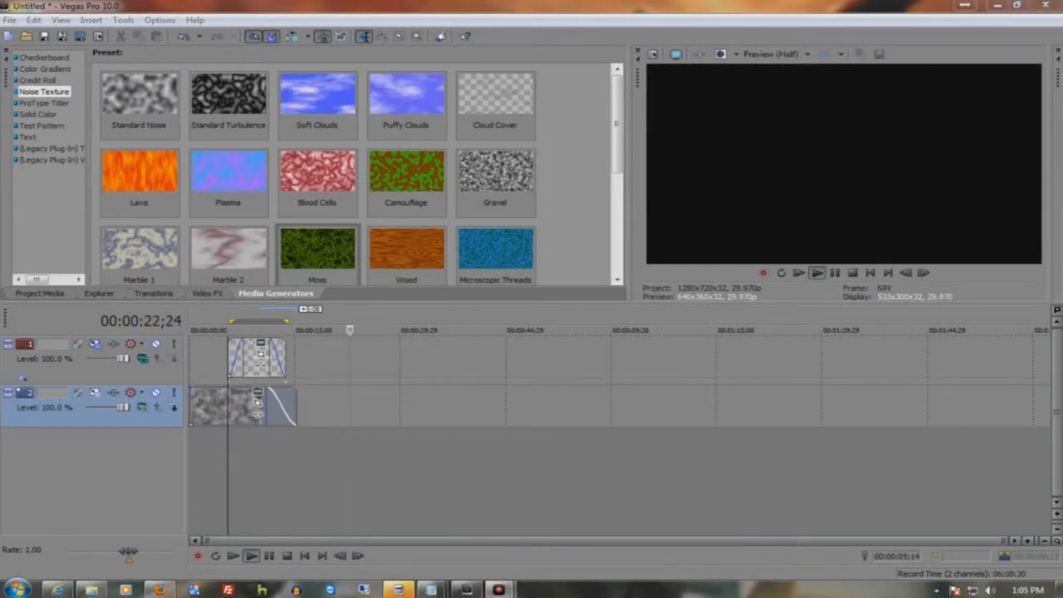
pyautogui.click(258, 347)
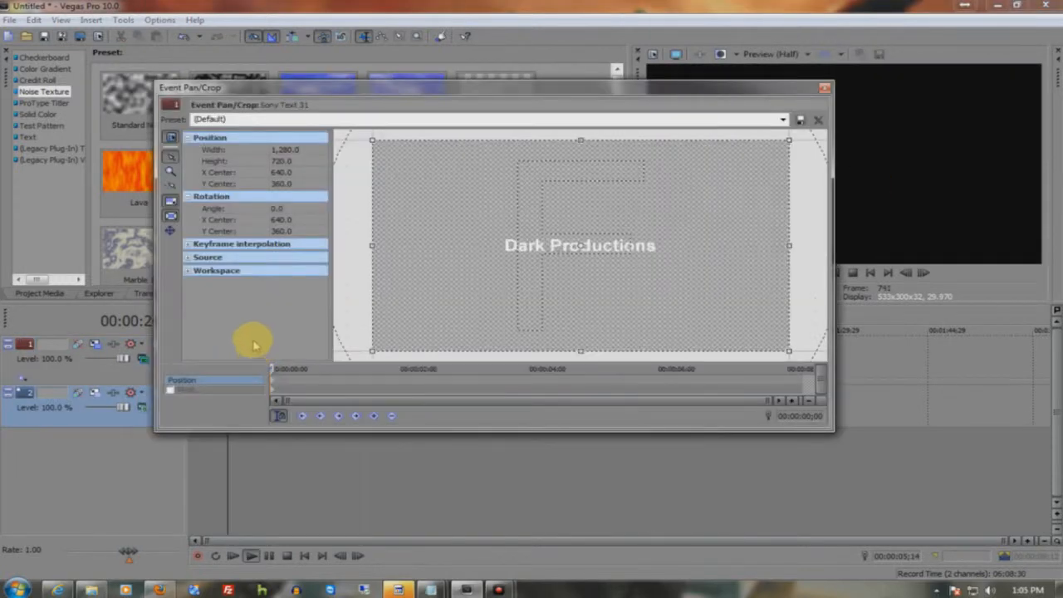
pyautogui.click(826, 88)
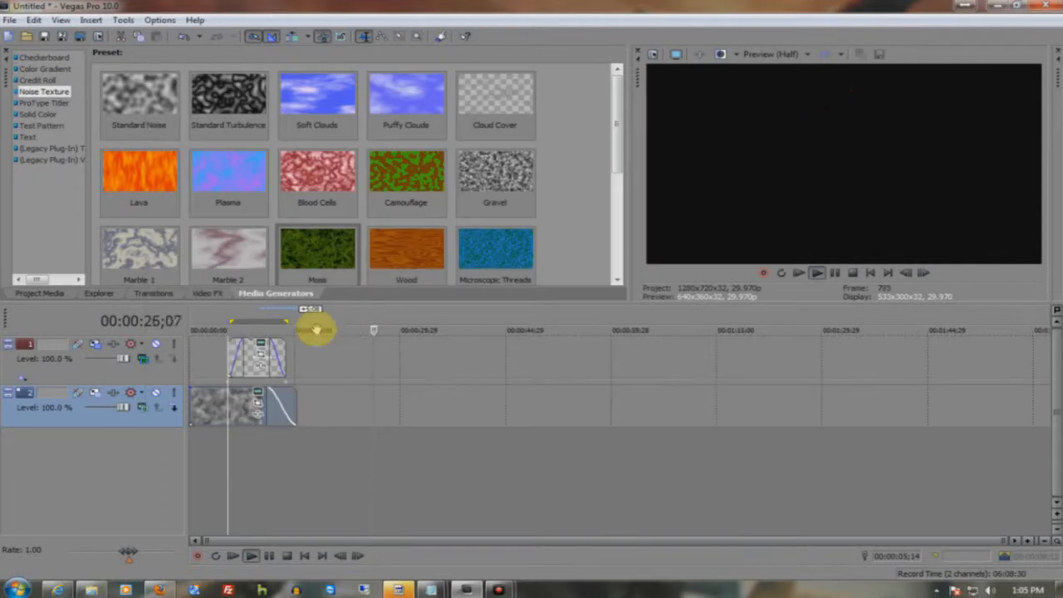
pyautogui.click(227, 314)
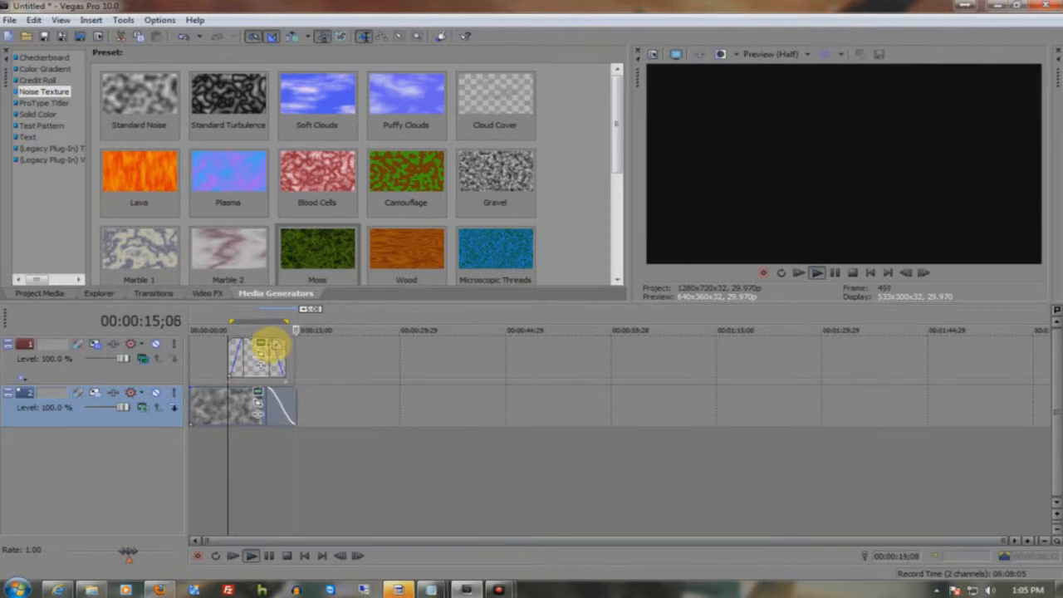
# - Delete the faded title event from the text track and insert a new text media event at 00:00:08;13
pyautogui.click(23, 377)
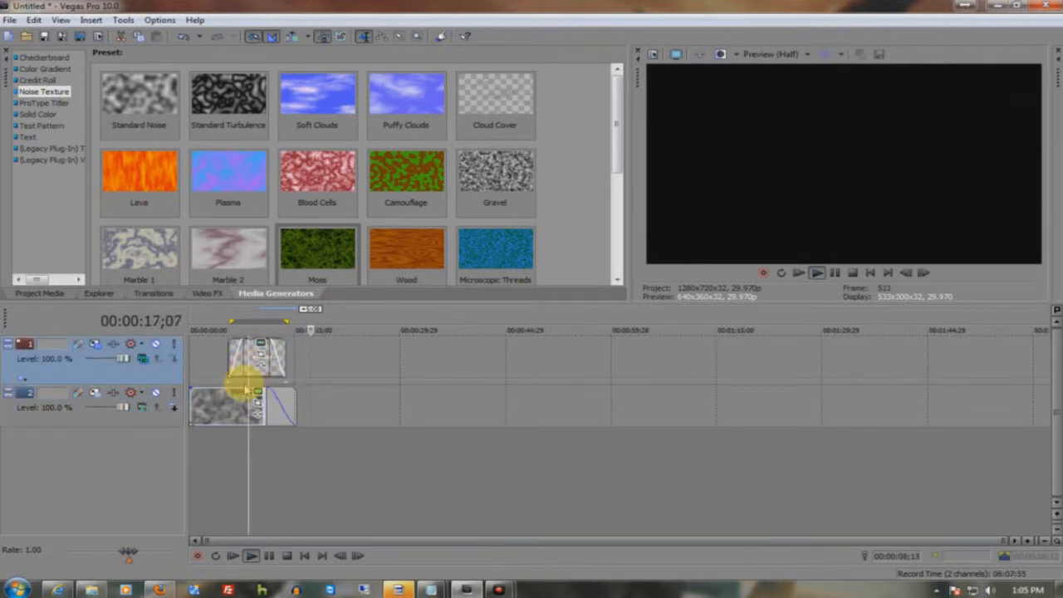
pyautogui.press('Delete')
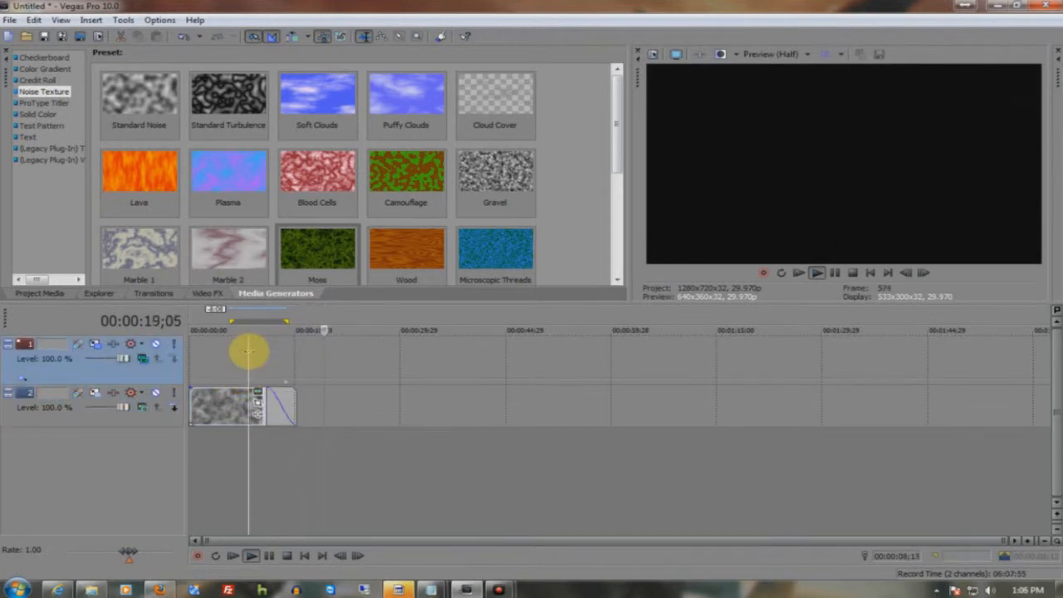
pyautogui.rightClick(249, 352)
pyautogui.click(287, 472)
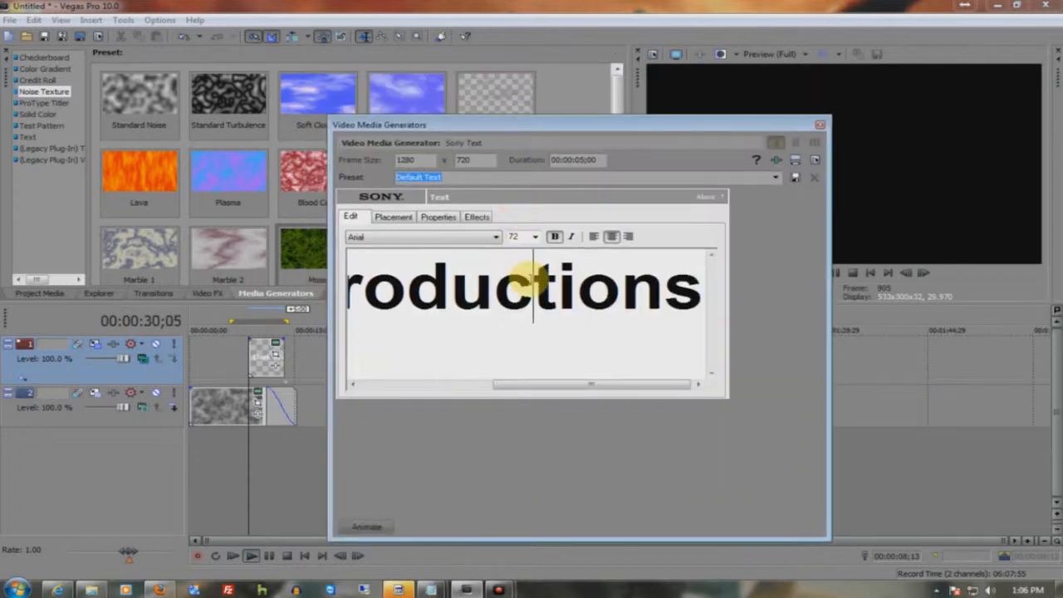
# - Set the new title's font size to 28 and play it back over the noise background
pyautogui.doubleClick(531, 282)
pyautogui.click(534, 236)
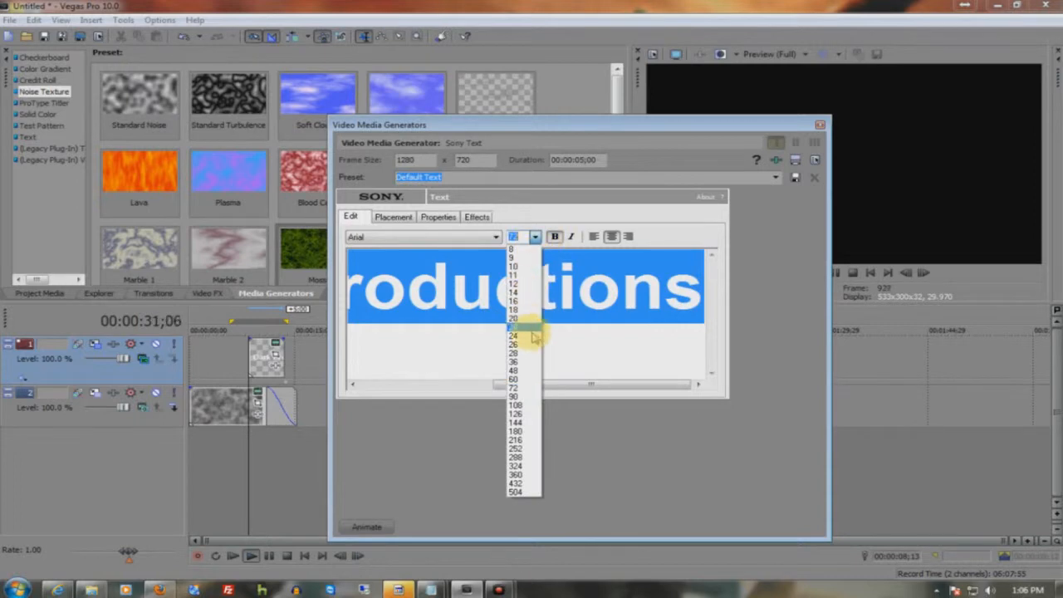
pyautogui.click(533, 356)
pyautogui.click(390, 217)
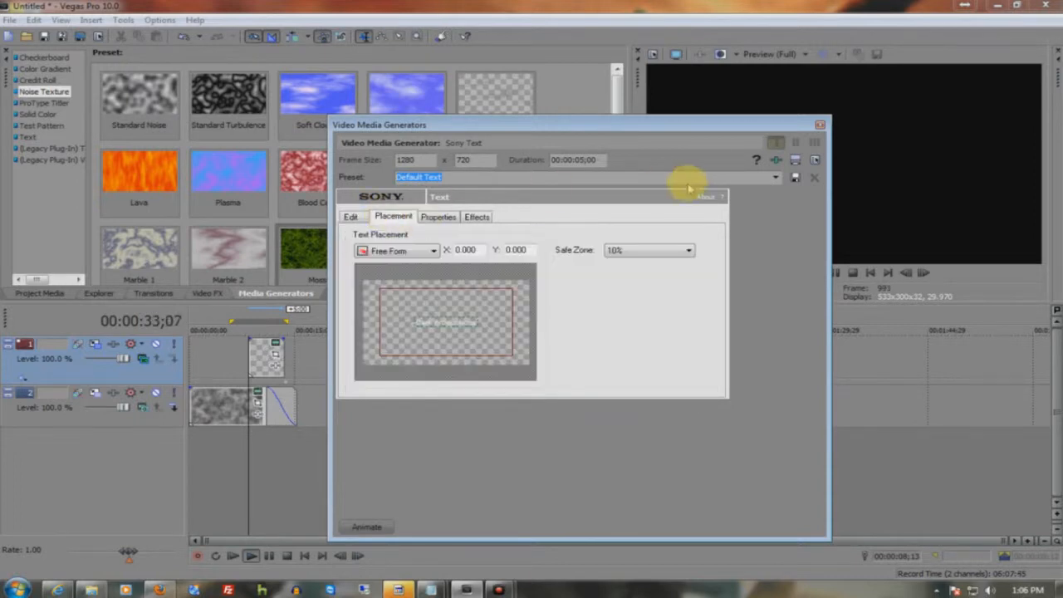
pyautogui.click(820, 125)
pyautogui.click(251, 329)
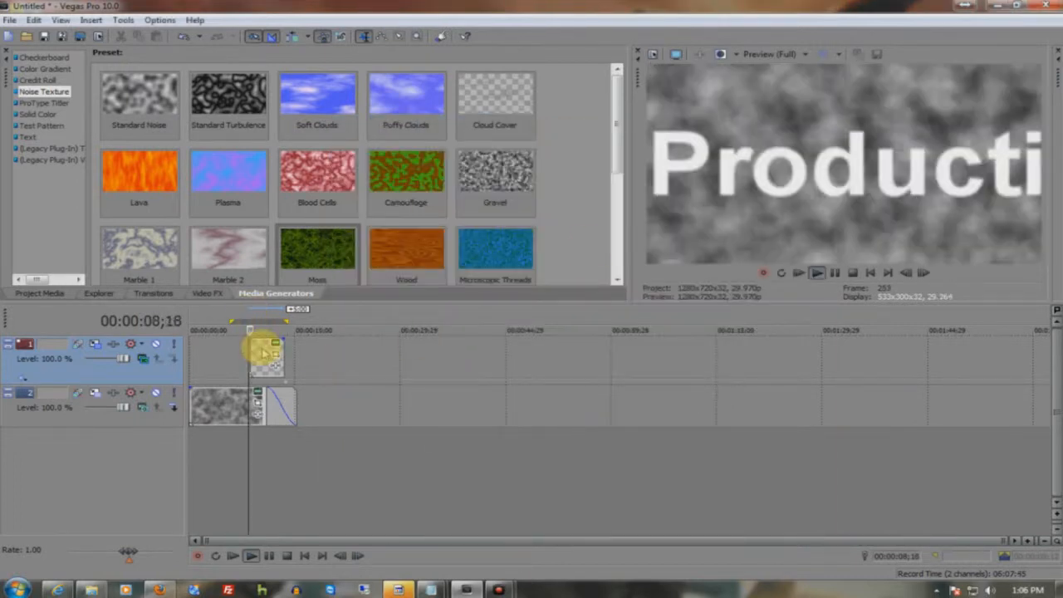
pyautogui.press('space')
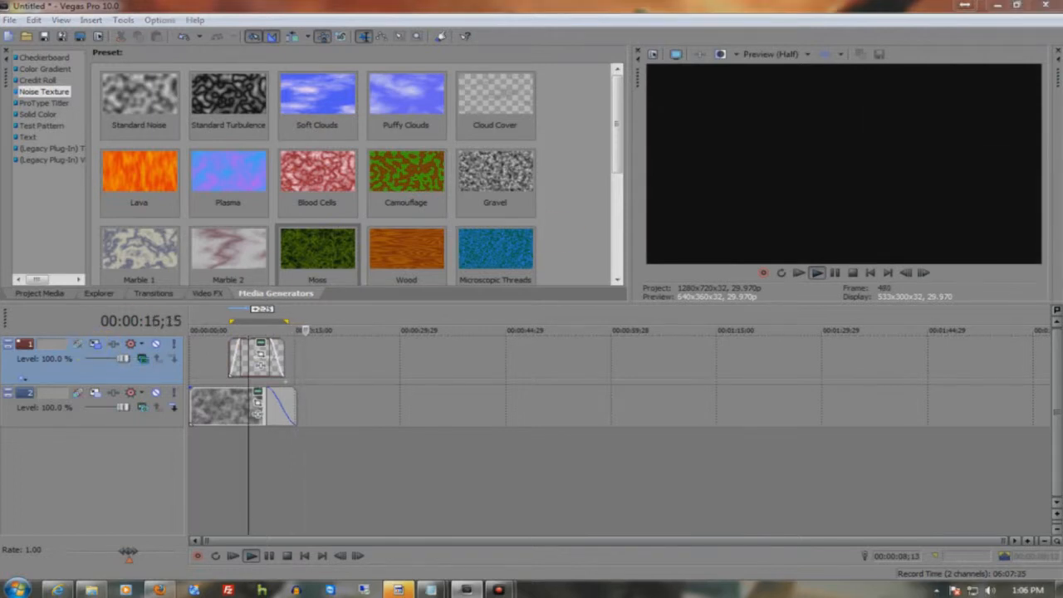
# - Review the text track's 3D Track Motion settings, close them, and play back the title
pyautogui.moveTo(1061, 83); pyautogui.dragTo(556, 110)
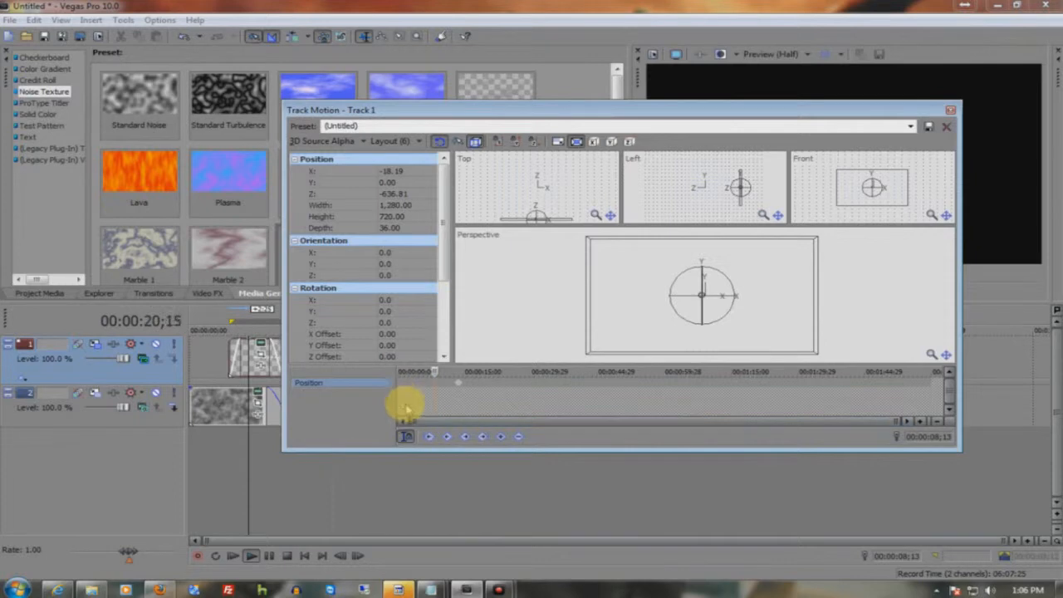
pyautogui.click(948, 110)
pyautogui.press('space')
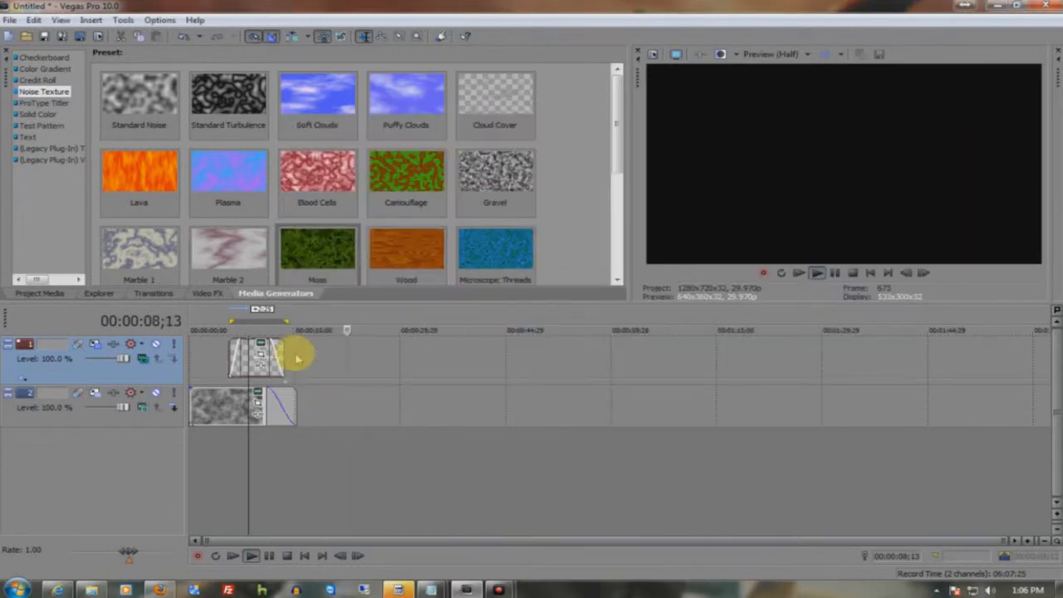
pyautogui.click(220, 312)
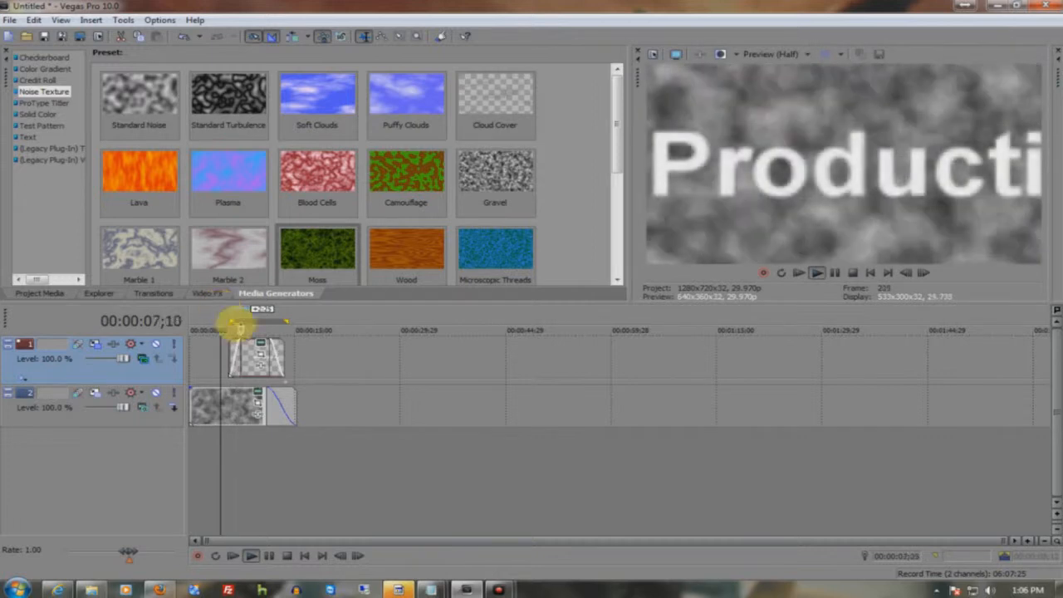
pyautogui.press('space')
# - At 00:00:05;20, push the text track back in Track Motion to about X 8.47, Z 843.19, and play the result
pyautogui.click(94, 344)
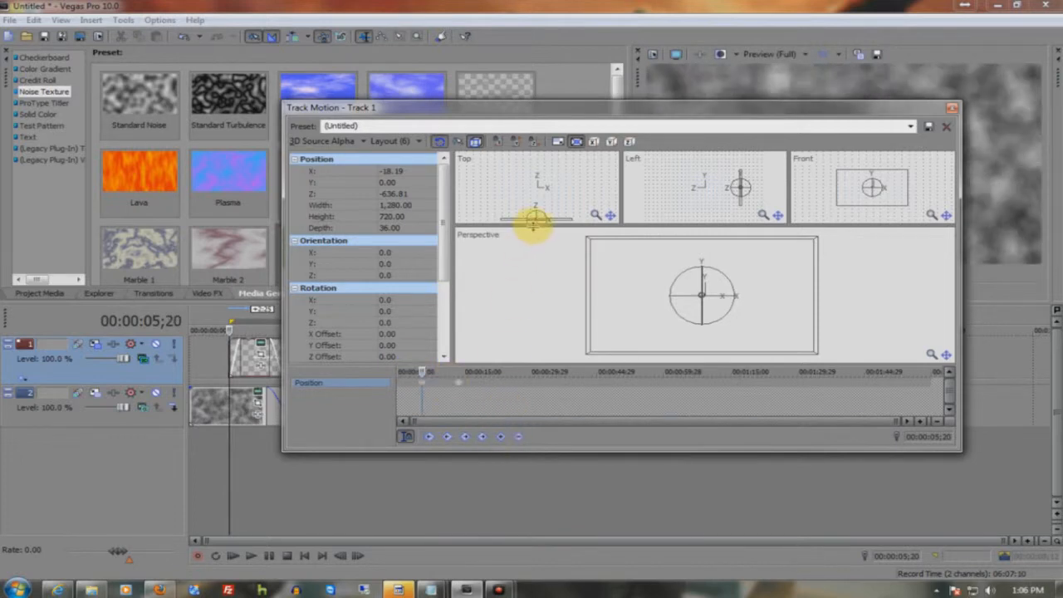
pyautogui.moveTo(561, 222); pyautogui.dragTo(852, 117)
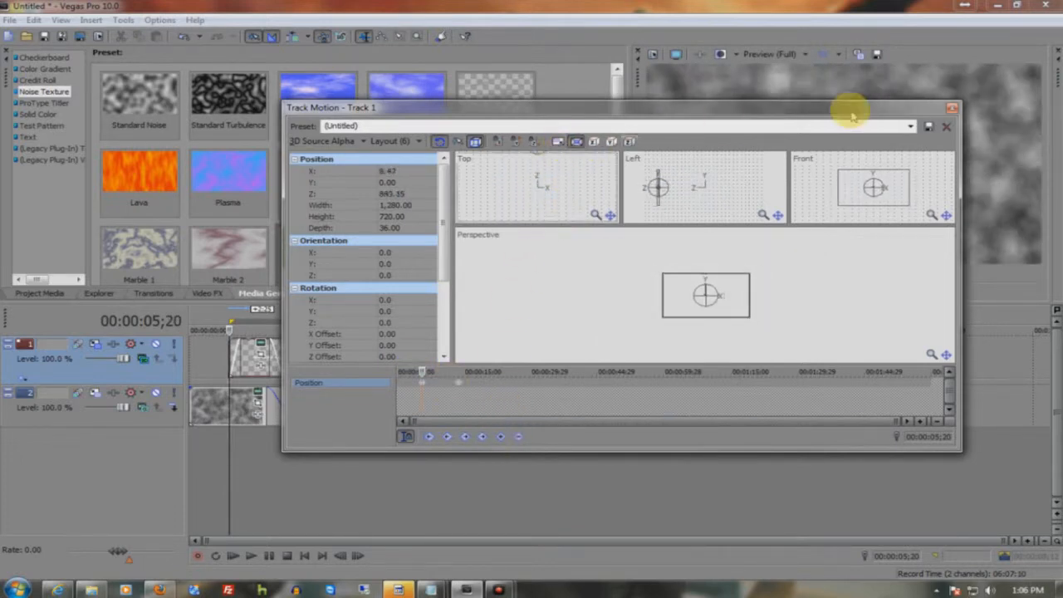
pyautogui.click(944, 109)
pyautogui.press('space')
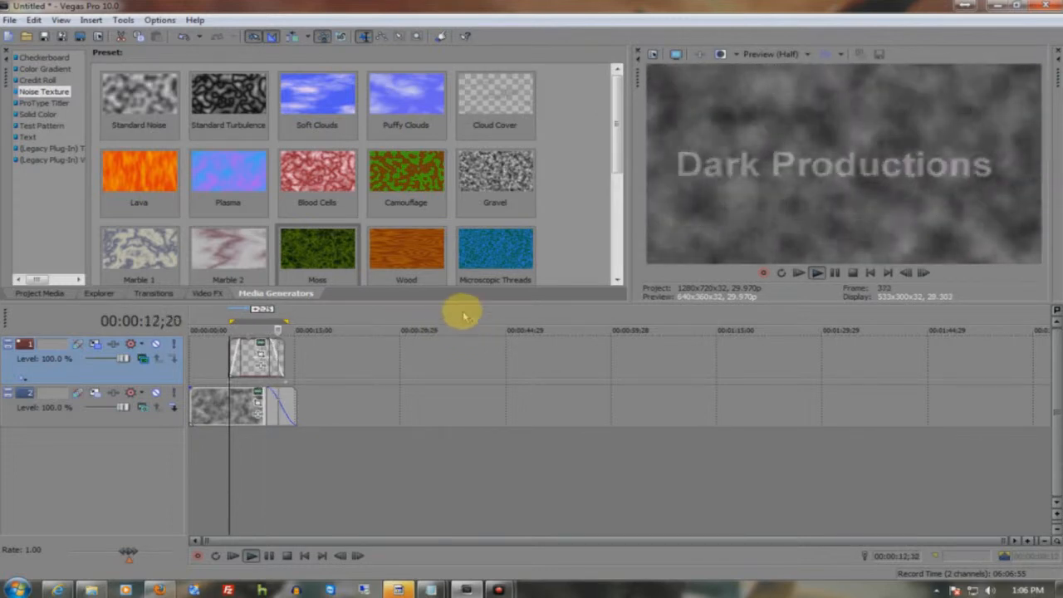
pyautogui.click(835, 274)
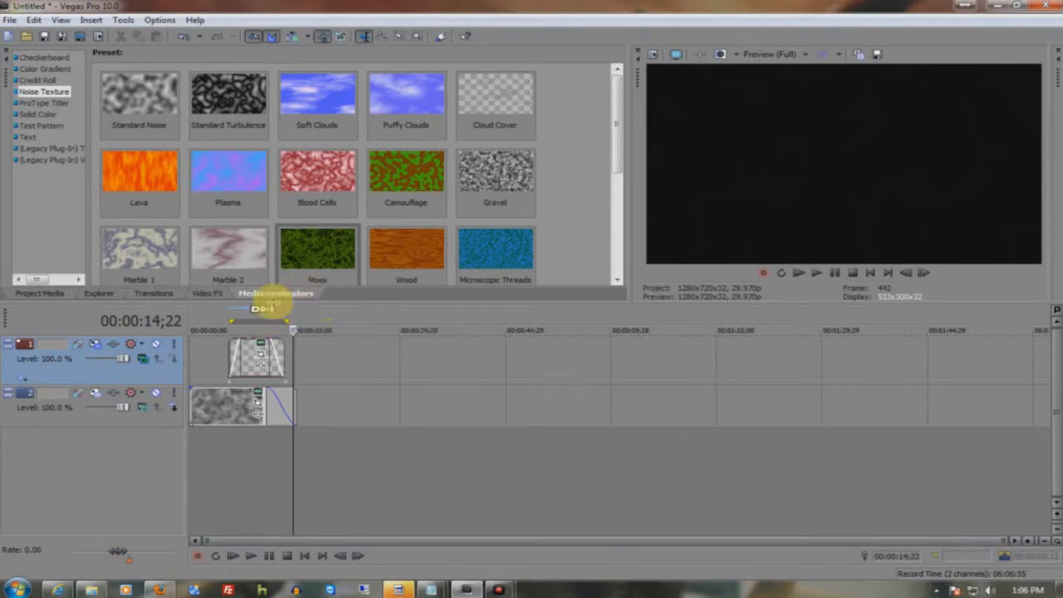
# - Add a ProType Titler event with the Center Baseline preset to the text track beyond the first title, and enlarge the generator's preview
pyautogui.click(42, 103)
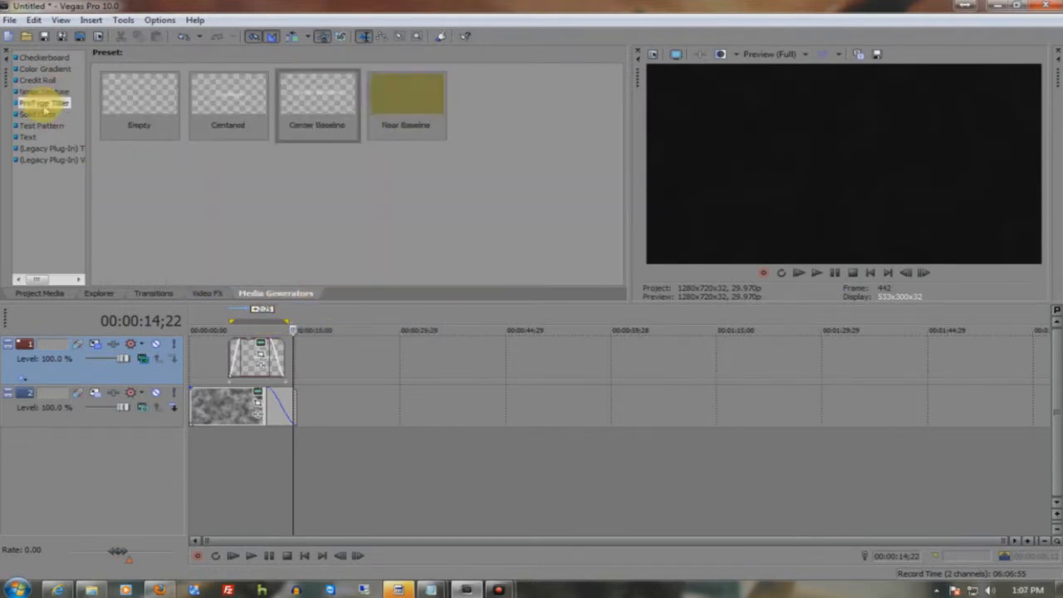
pyautogui.click(313, 110)
pyautogui.moveTo(370, 363); pyautogui.dragTo(368, 360)
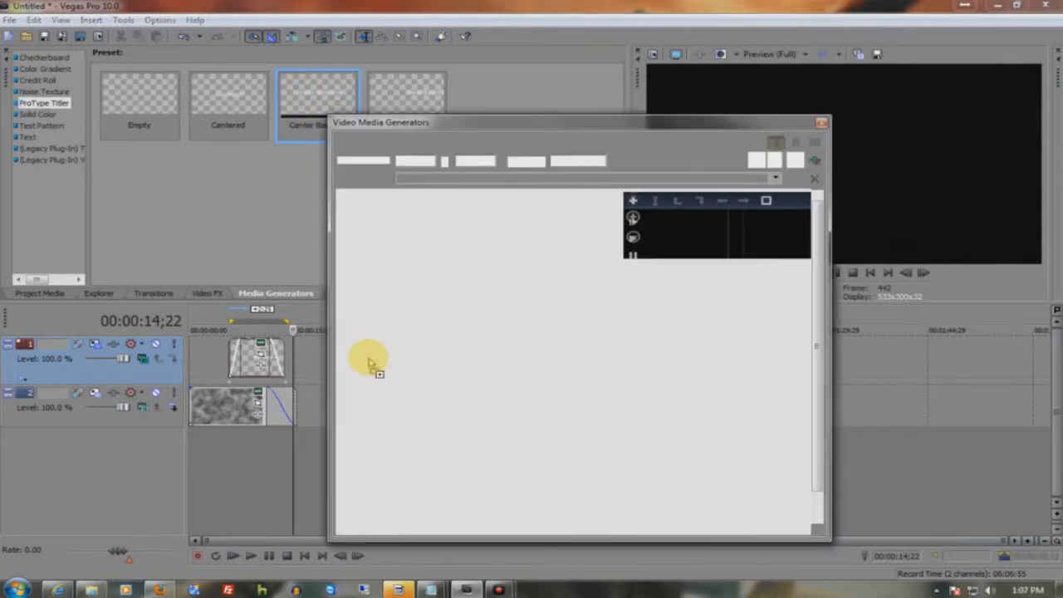
pyautogui.moveTo(789, 111); pyautogui.dragTo(656, 96)
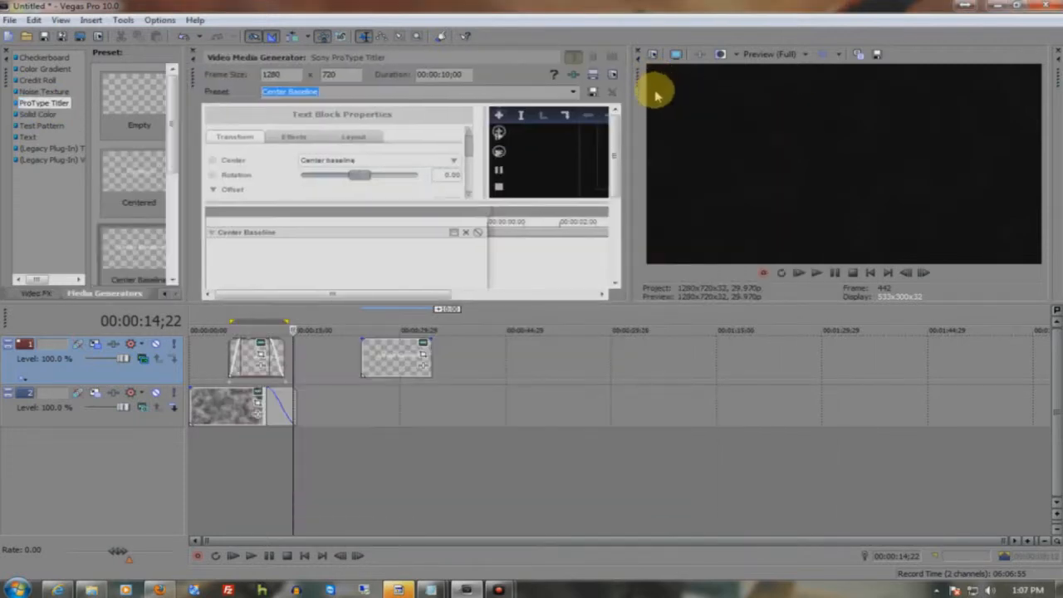
pyautogui.moveTo(195, 78); pyautogui.dragTo(198, 107)
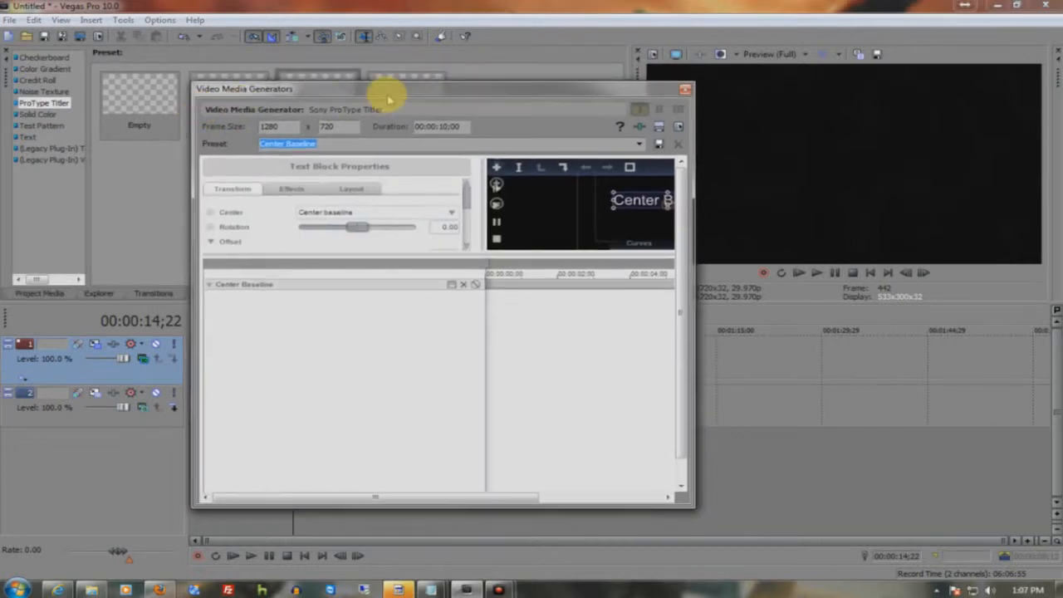
pyautogui.doubleClick(393, 92)
pyautogui.moveTo(527, 258); pyautogui.dragTo(560, 397)
# - Delete the default "Center Baseline" text block and replace it with an animated text preset from the Collections
pyautogui.click(571, 296)
pyautogui.click(564, 275)
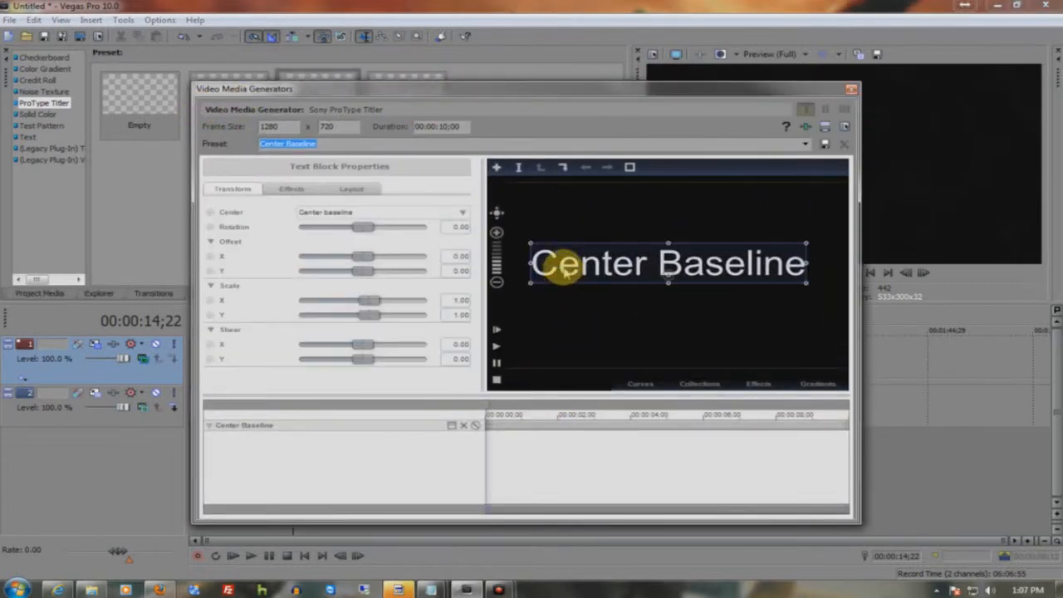
pyautogui.press('Delete')
pyautogui.click(706, 382)
pyautogui.moveTo(665, 242); pyautogui.dragTo(344, 446)
pyautogui.click(694, 385)
pyautogui.click(659, 272)
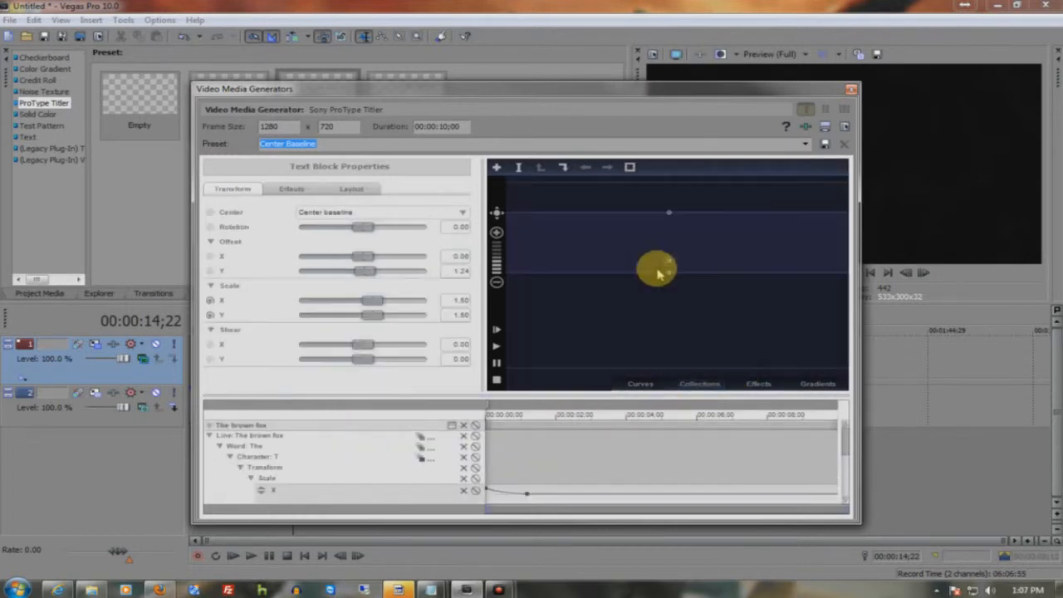
# - Replace the animated block's sample text with "A Dark Production" and select all of it
pyautogui.doubleClick(658, 272)
pyautogui.hotkey('ctrl', 'a')
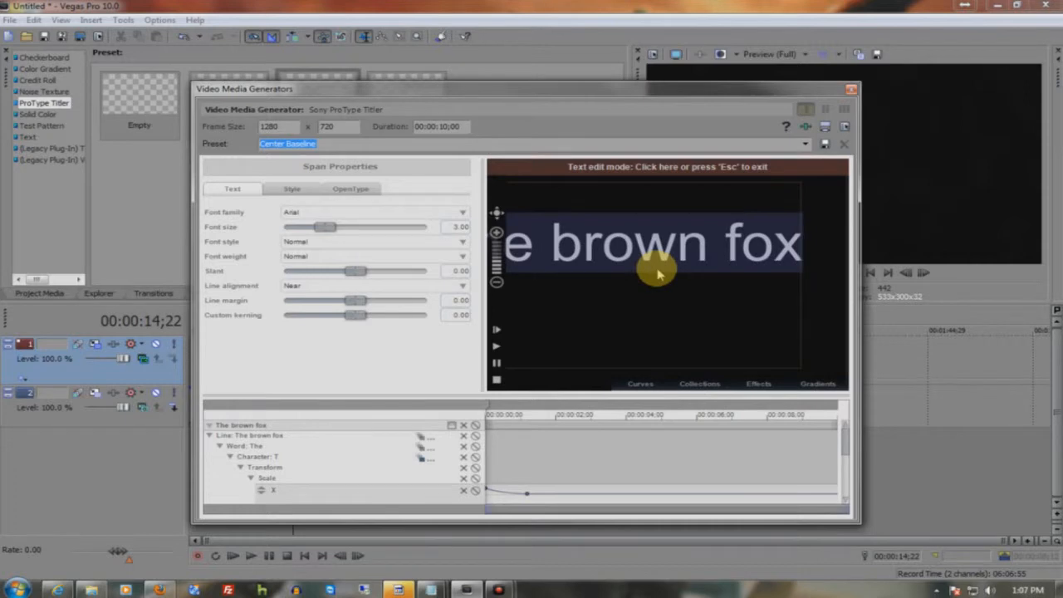
pyautogui.write('A Darj O')
pyautogui.press('BackSpace')
pyautogui.press('BackSpace')
pyautogui.press('BackSpace')
pyautogui.write('k Pro')
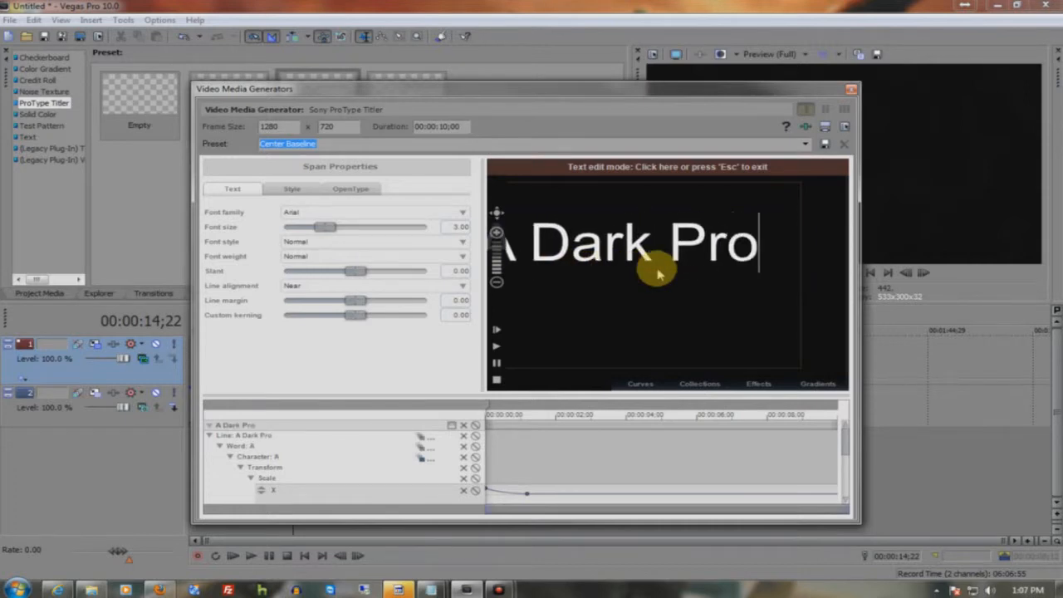
pyautogui.write('duction')
pyautogui.hotkey('ctrl', 'a')
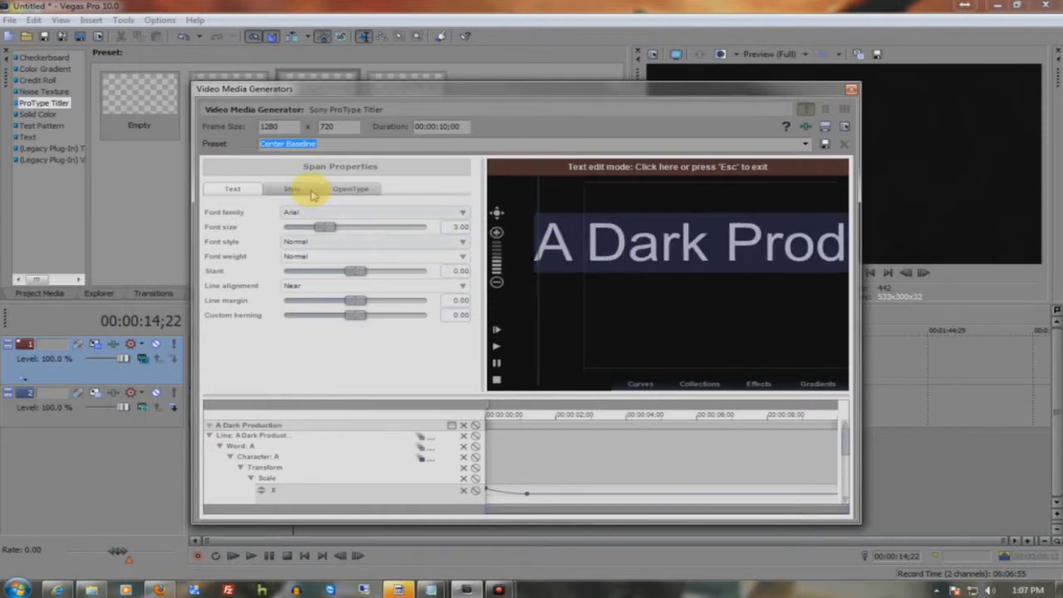
# - Reduce the selected text's font size to about 2.23, exit text editing, and close the generator
pyautogui.moveTo(326, 230); pyautogui.dragTo(321, 231)
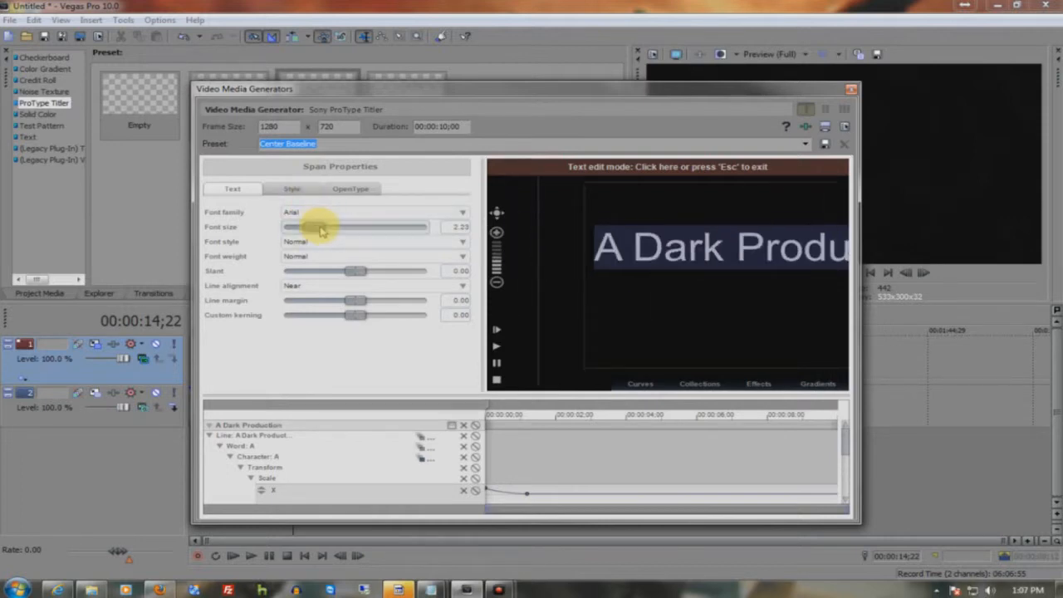
pyautogui.press('Escape')
pyautogui.click(851, 89)
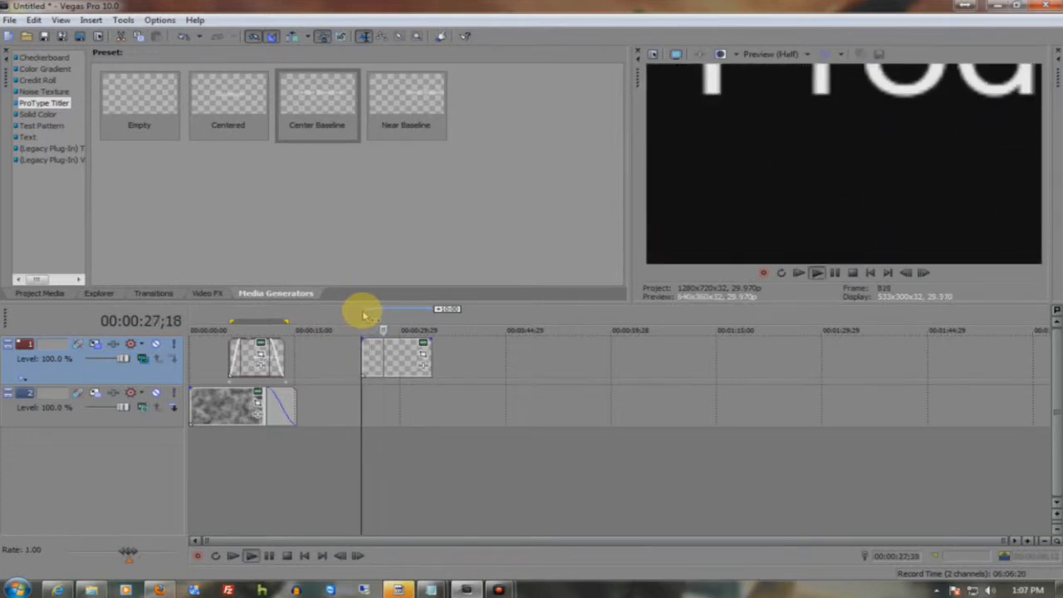
# - Reopen the ProType title and reposition its text block to an offset of about X -0.17, Y -0.08
pyautogui.click(422, 345)
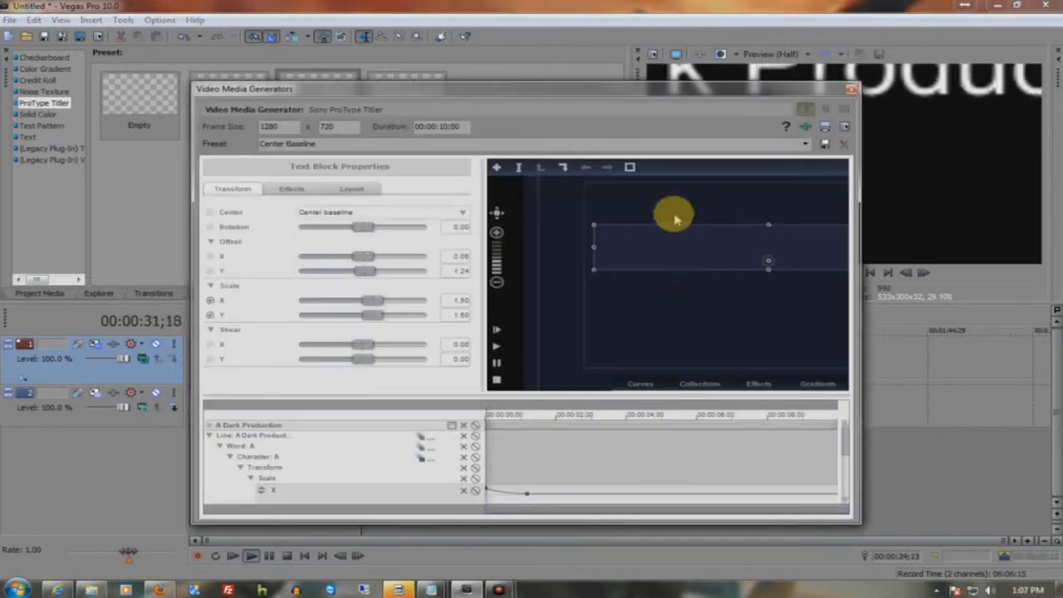
pyautogui.moveTo(675, 249); pyautogui.dragTo(674, 281)
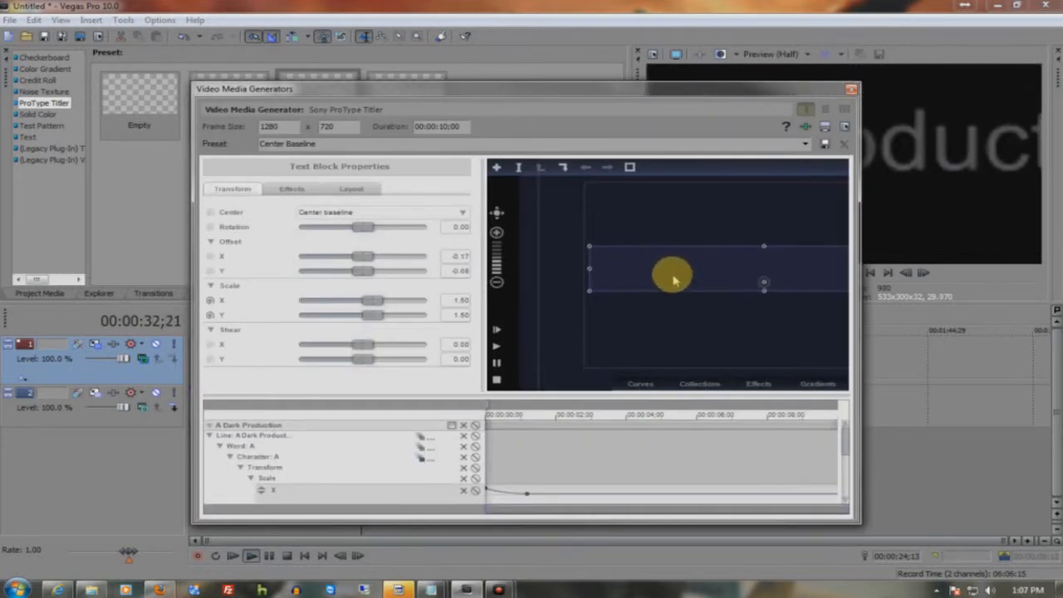
pyautogui.click(851, 89)
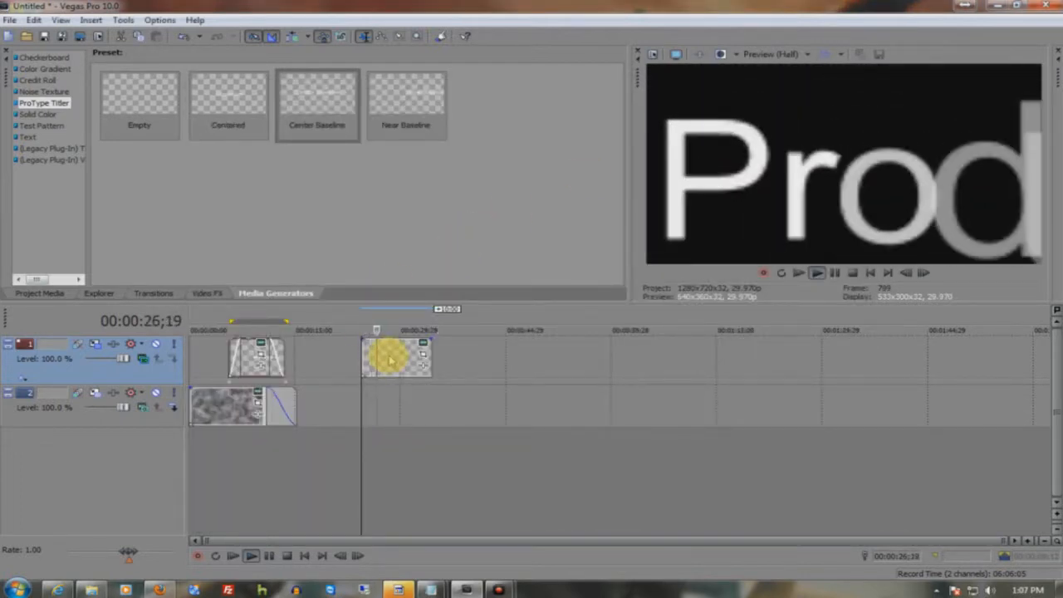
pyautogui.rightClick(390, 359)
pyautogui.click(400, 343)
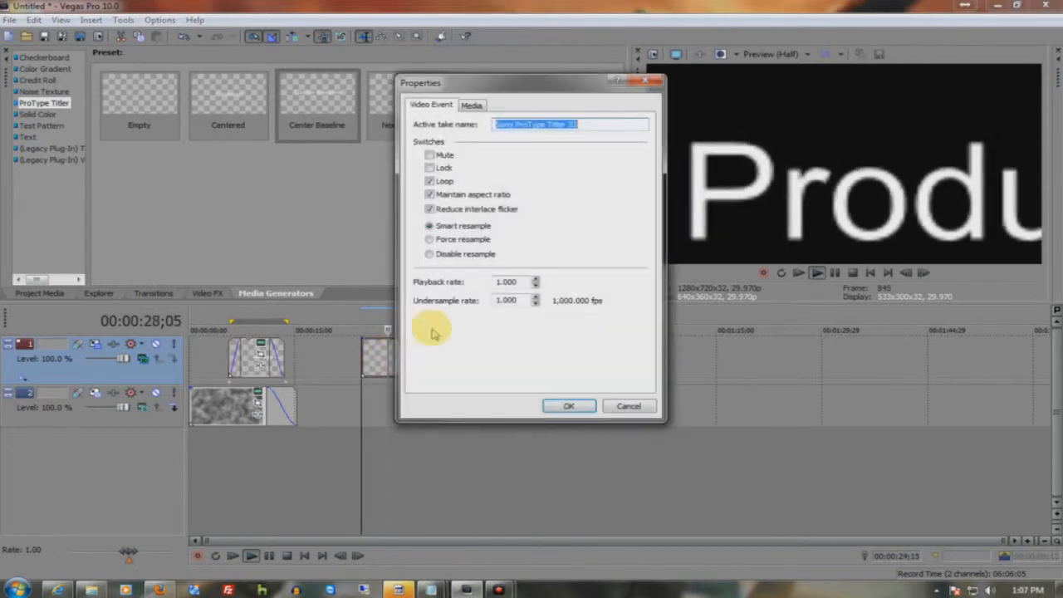
pyautogui.click(628, 406)
# - Insert a new video track and move the "A Dark Production" event from the text track down to the noise texture track
pyautogui.rightClick(100, 422)
pyautogui.rightClick(108, 449)
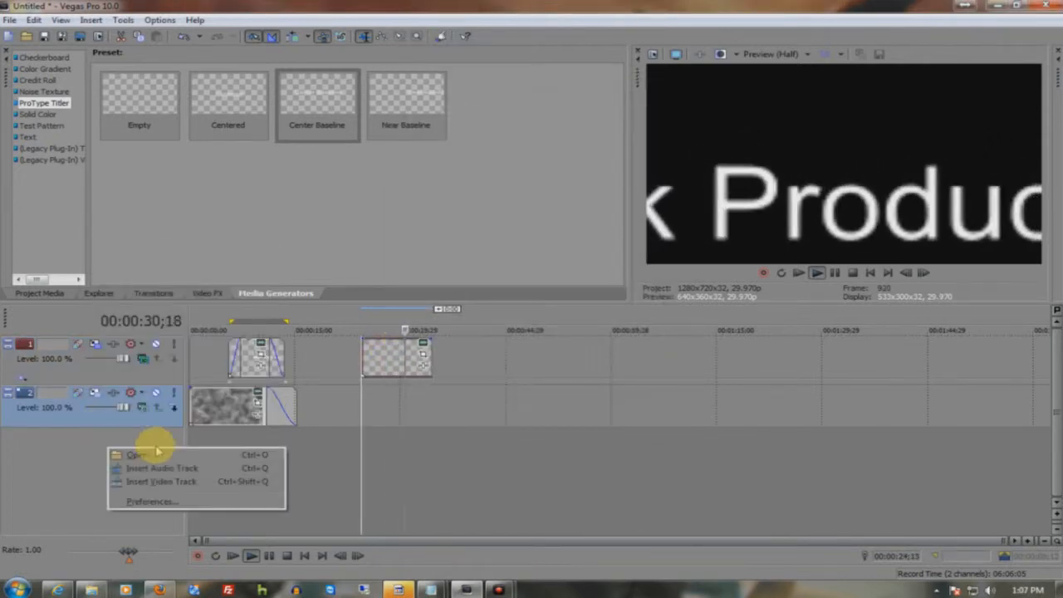
pyautogui.click(165, 482)
pyautogui.moveTo(373, 407); pyautogui.dragTo(387, 453)
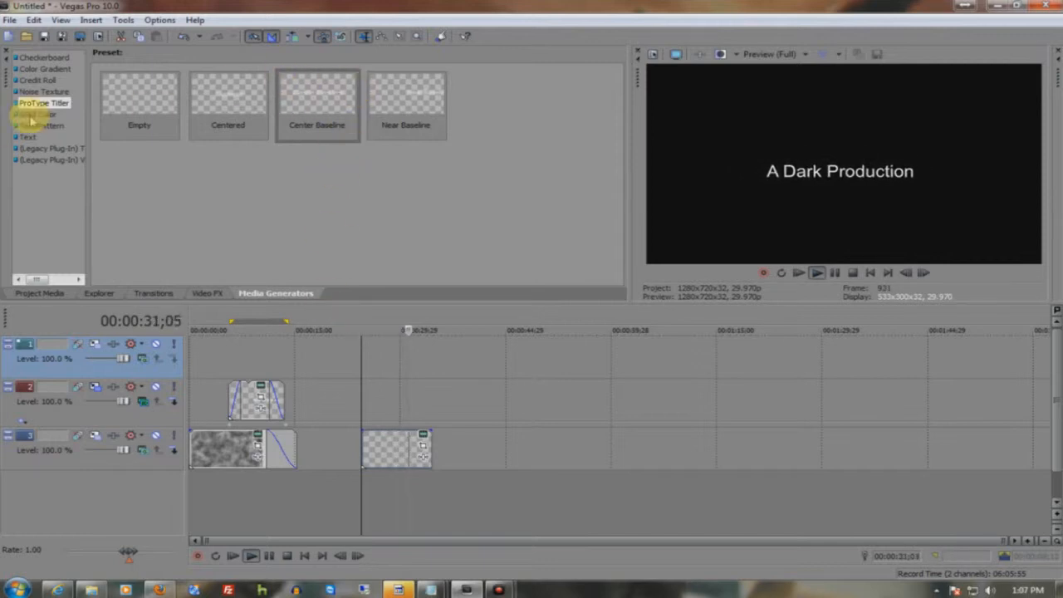
# - Add the Plain Scrolling on Black credit roll to the noise texture track, after the "A Dark Production" event
pyautogui.click(42, 92)
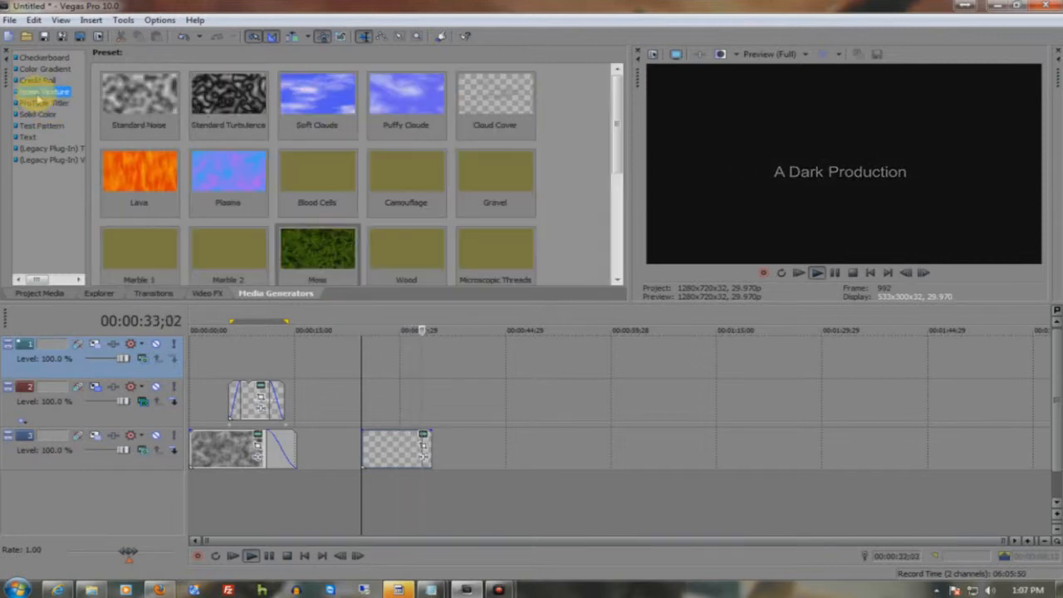
pyautogui.click(36, 80)
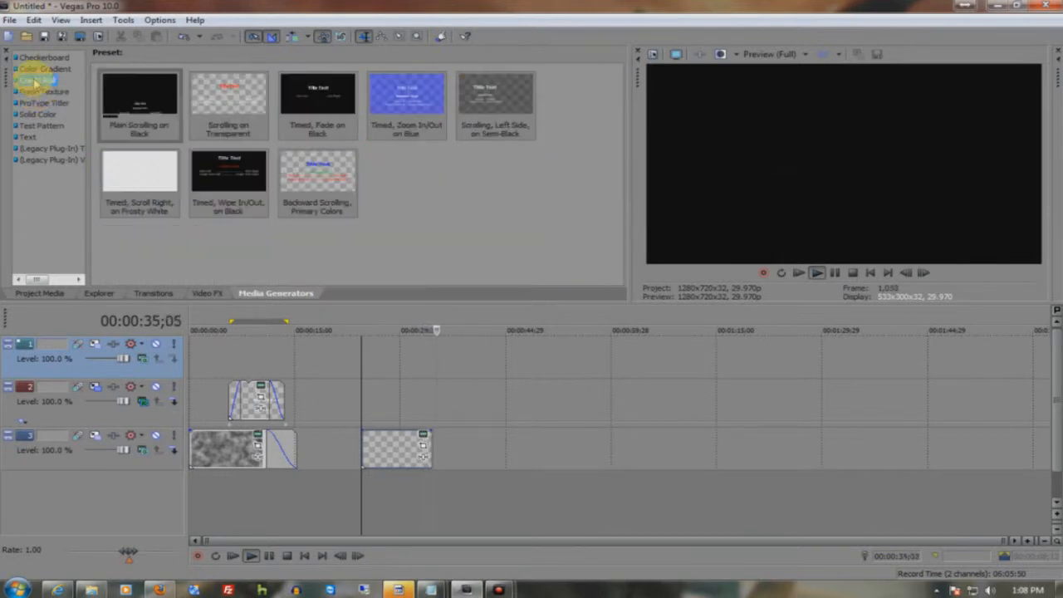
pyautogui.moveTo(119, 95); pyautogui.dragTo(532, 461)
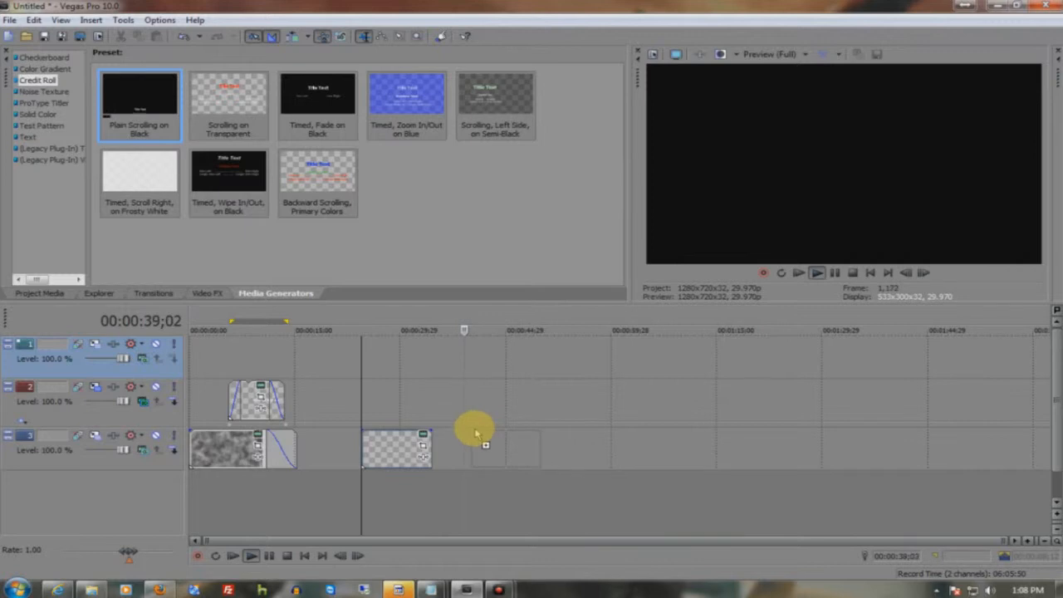
pyautogui.moveTo(475, 433); pyautogui.dragTo(475, 430)
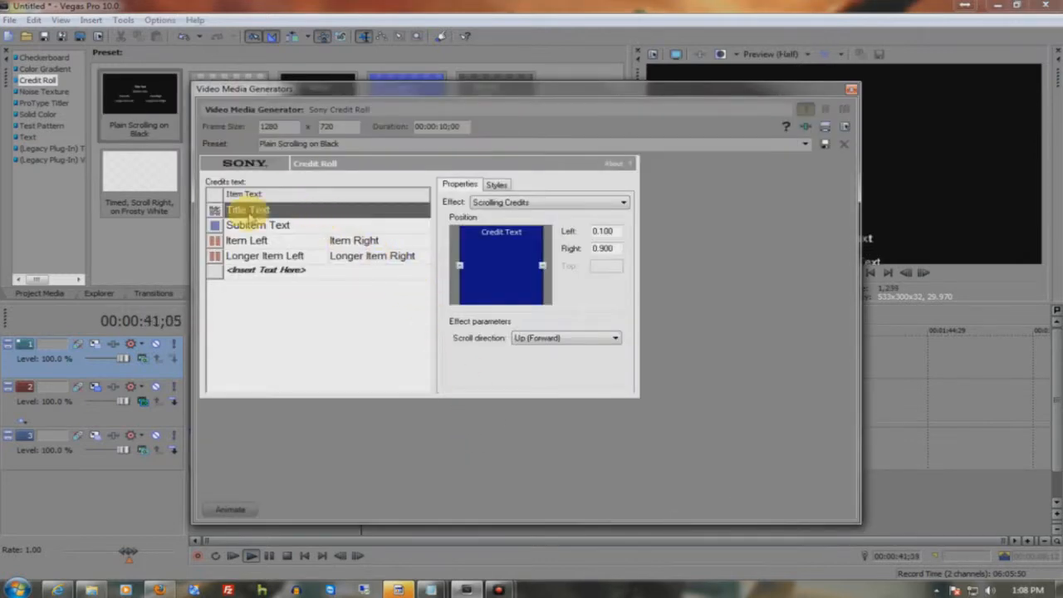
# - Replace the credit roll's title text with "Dark Production"
pyautogui.click(249, 211)
pyautogui.write('Dark')
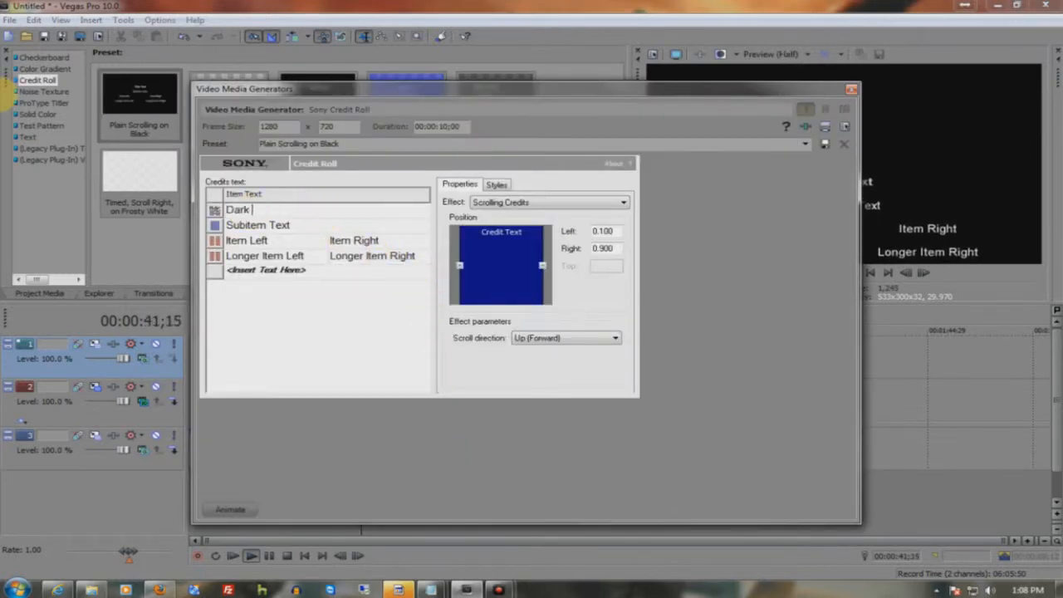
pyautogui.write(' Production')
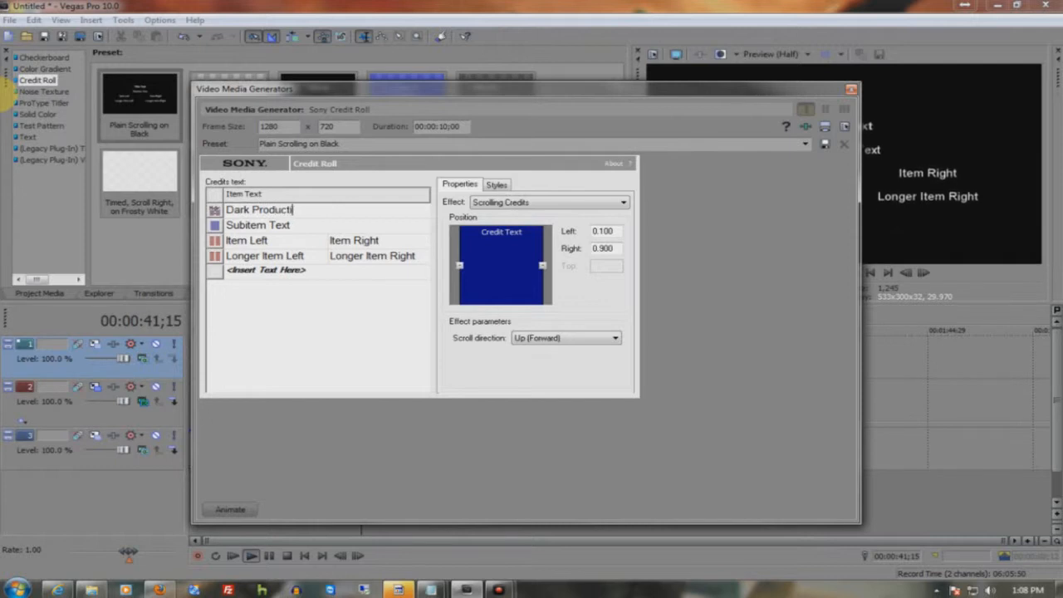
pyautogui.press('Return')
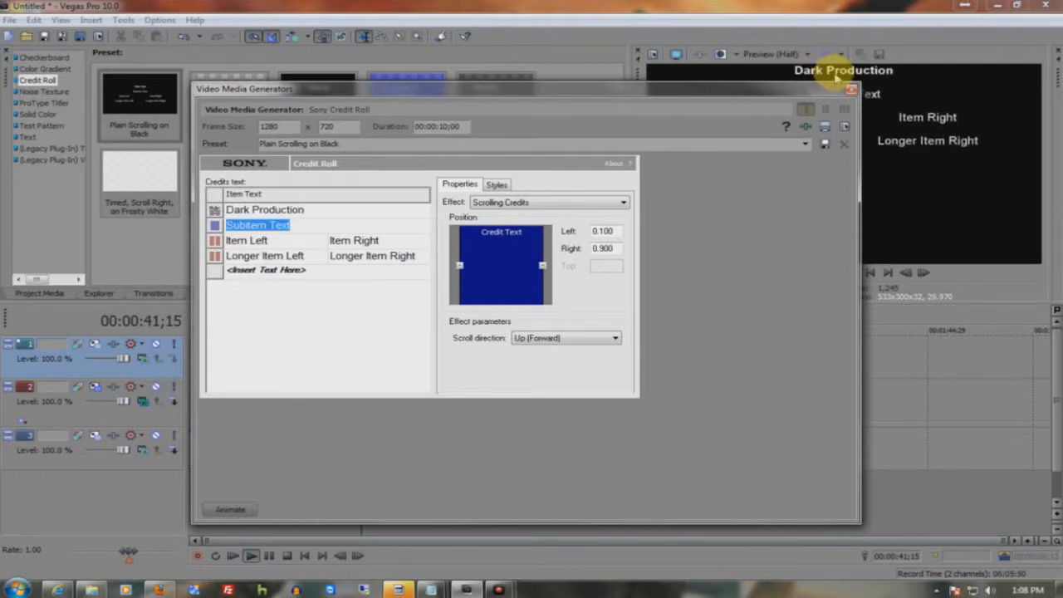
# - Set the credit roll generator's duration to 35 seconds and extend its event to end at about 00:01:15
pyautogui.moveTo(635, 89); pyautogui.dragTo(455, 95)
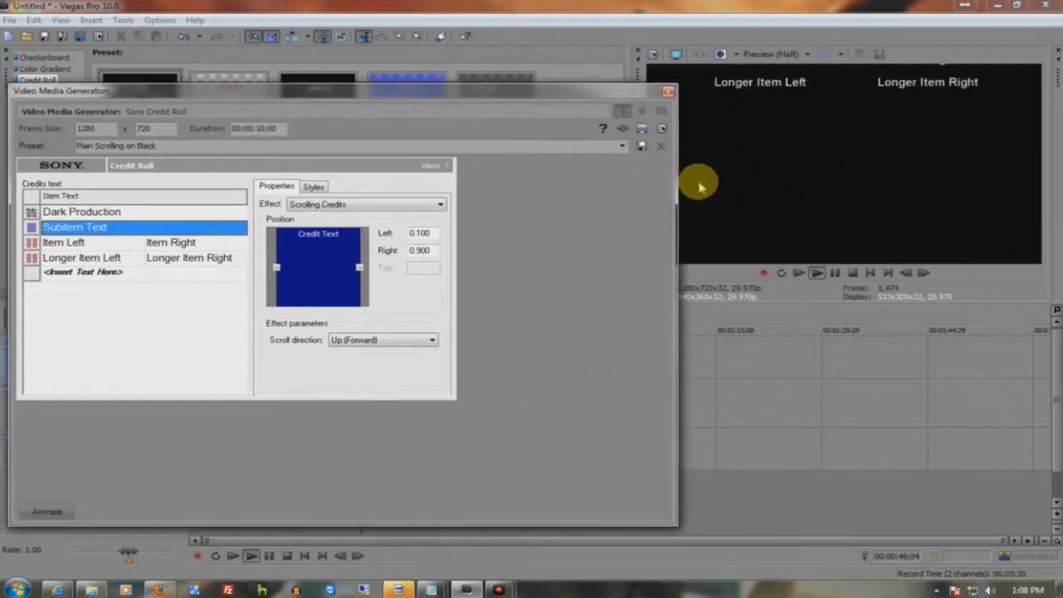
pyautogui.moveTo(675, 184); pyautogui.dragTo(537, 200)
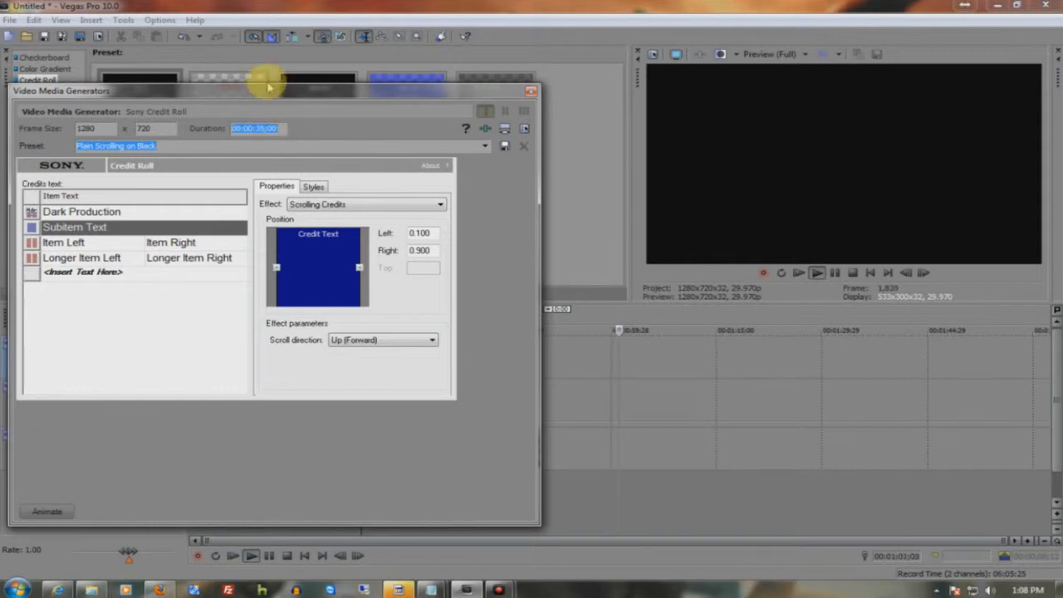
pyautogui.moveTo(291, 91); pyautogui.dragTo(173, 481)
pyautogui.moveTo(540, 447); pyautogui.dragTo(808, 448)
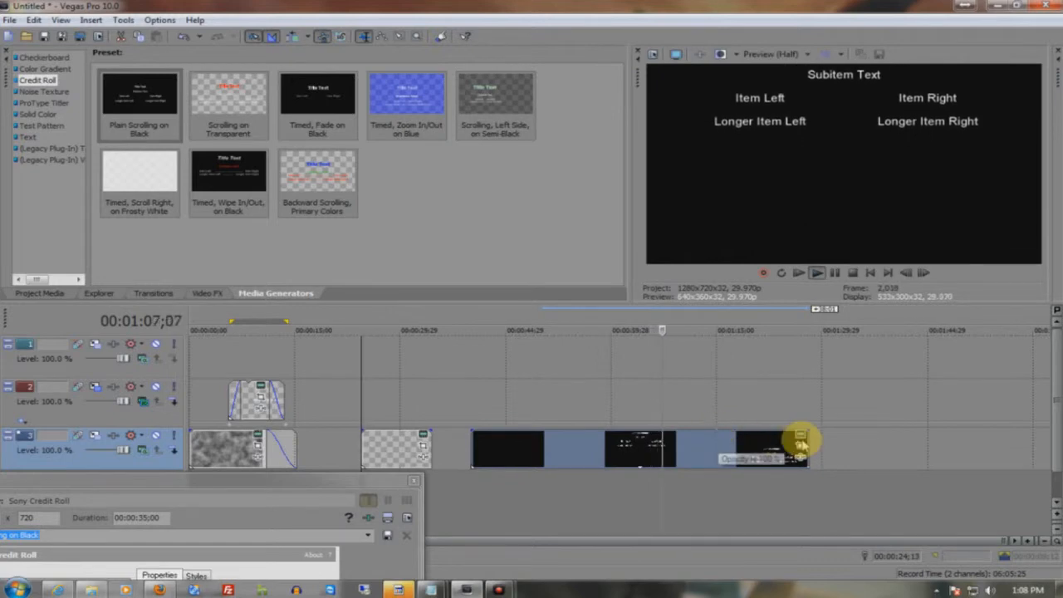
pyautogui.moveTo(803, 441); pyautogui.dragTo(716, 440)
# - Dock the generator window and widen the credit text position to Left 0.000, Right 1.000, previewing it from early in the credit roll
pyautogui.moveTo(295, 469); pyautogui.dragTo(515, 86)
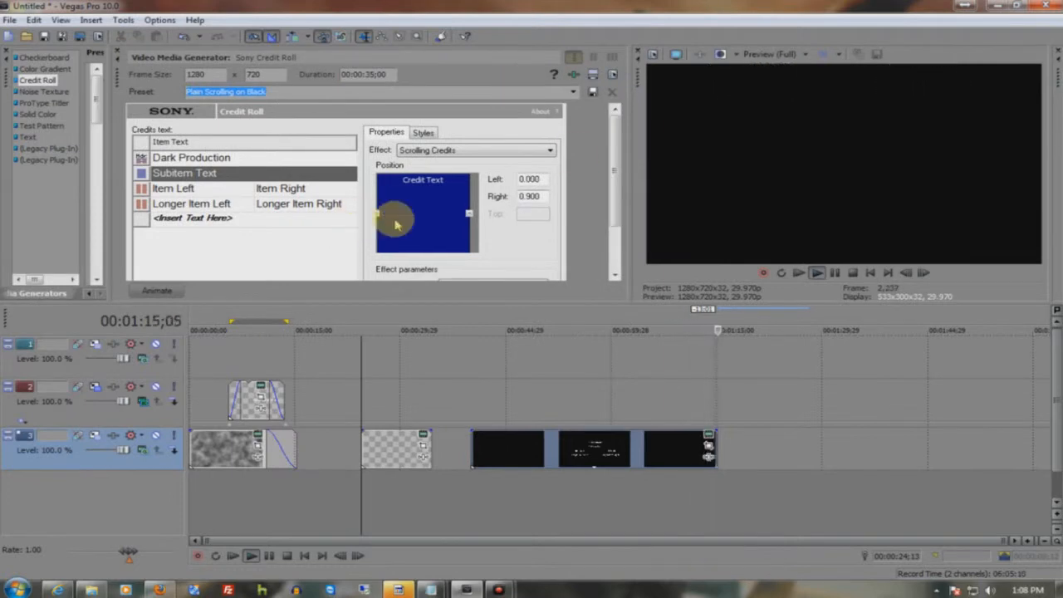
pyautogui.click(554, 312)
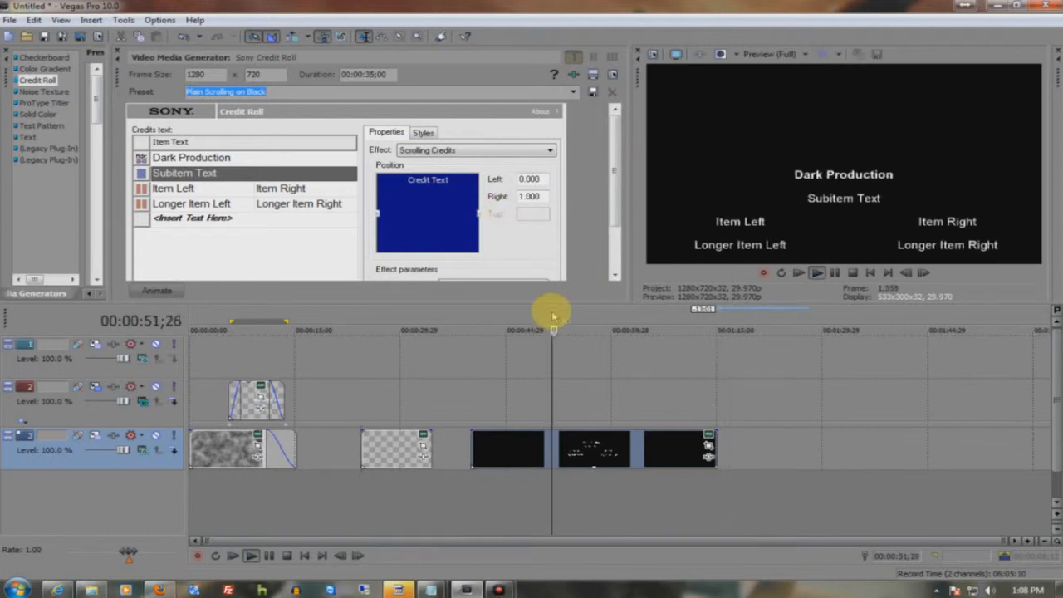
# - Add a title row, a subitem row and a two-column row to the credits, and enter "sdaasdasd" in the new title row
pyautogui.click(156, 219)
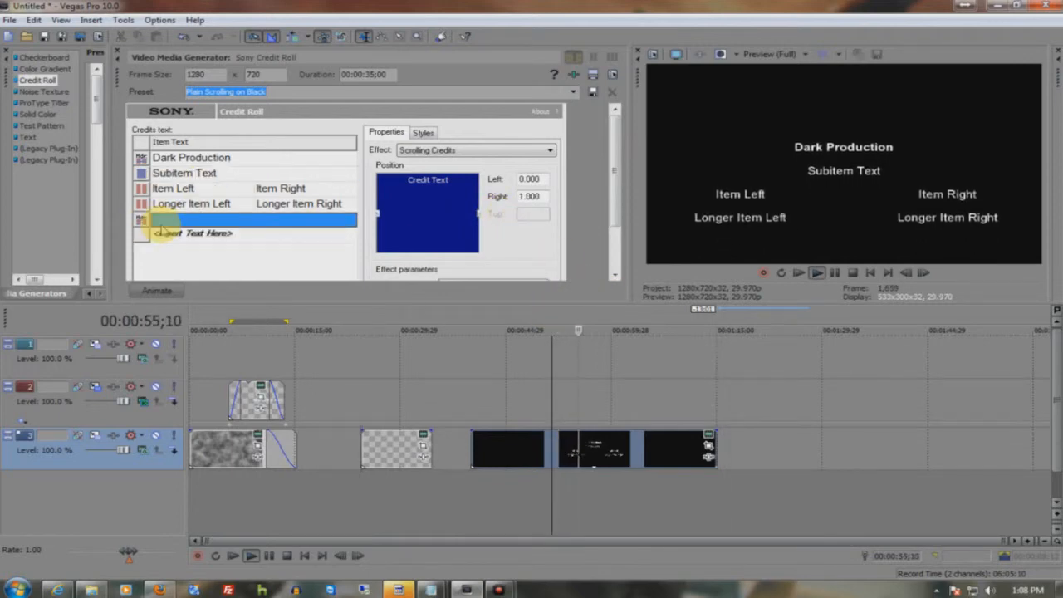
pyautogui.click(159, 233)
pyautogui.click(157, 248)
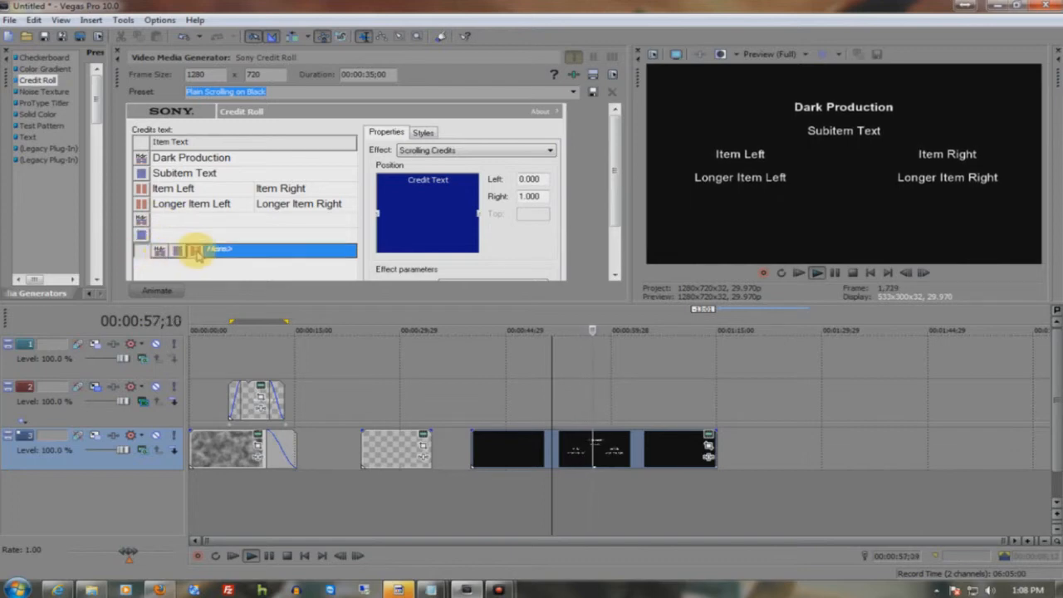
pyautogui.click(178, 218)
pyautogui.write('sdaasdasd')
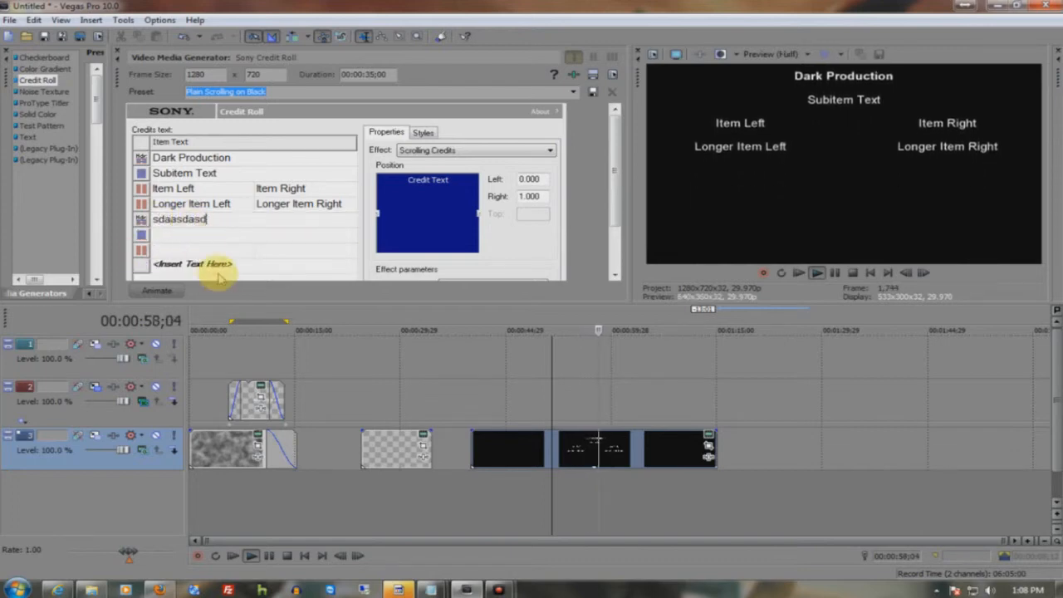
pyautogui.press('Return')
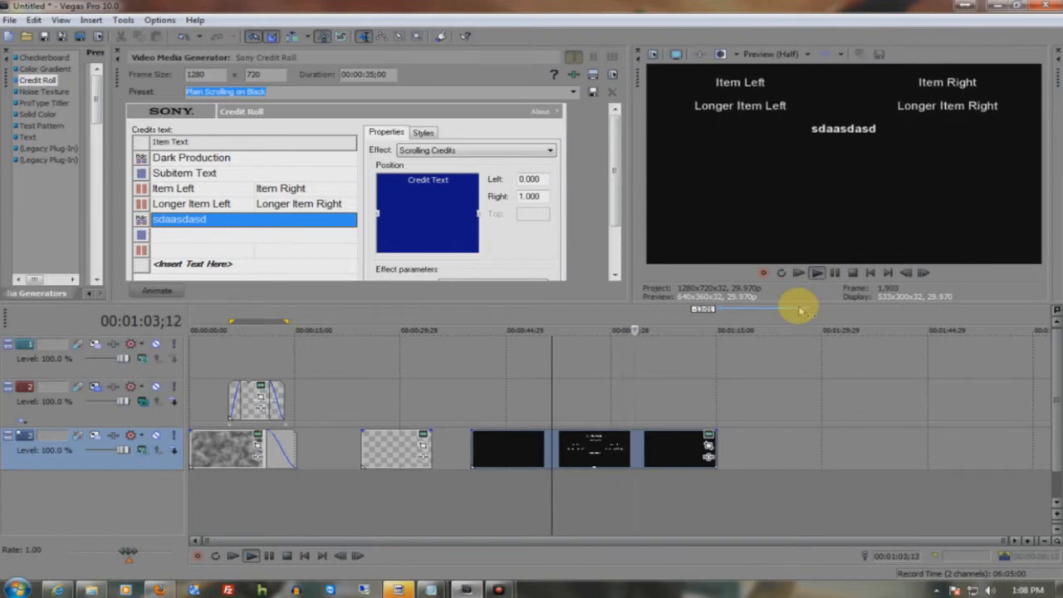
# - Open the credit roll generator's duration value for editing
pyautogui.click(363, 74)
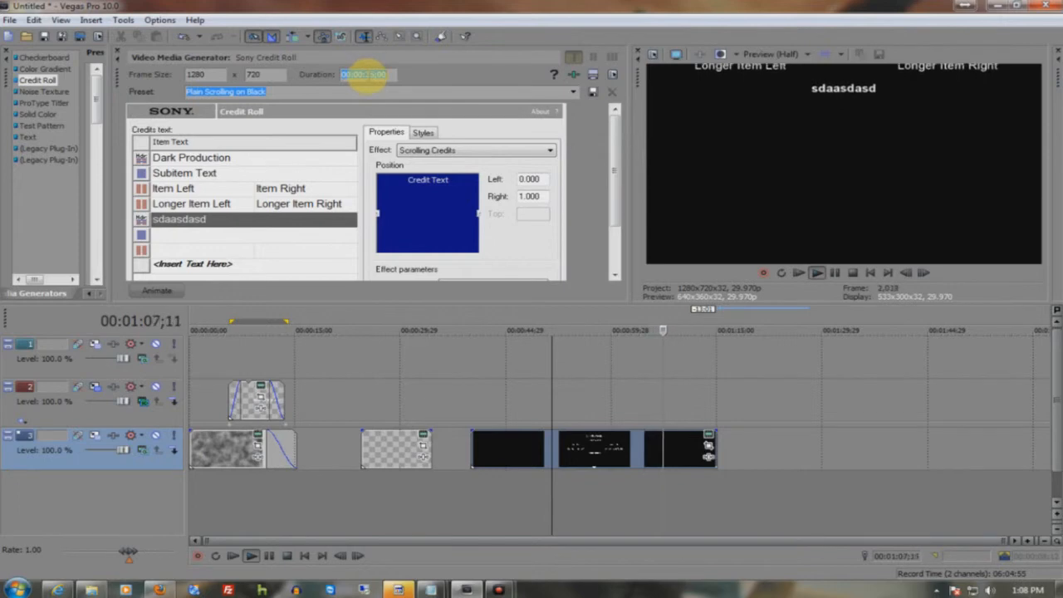